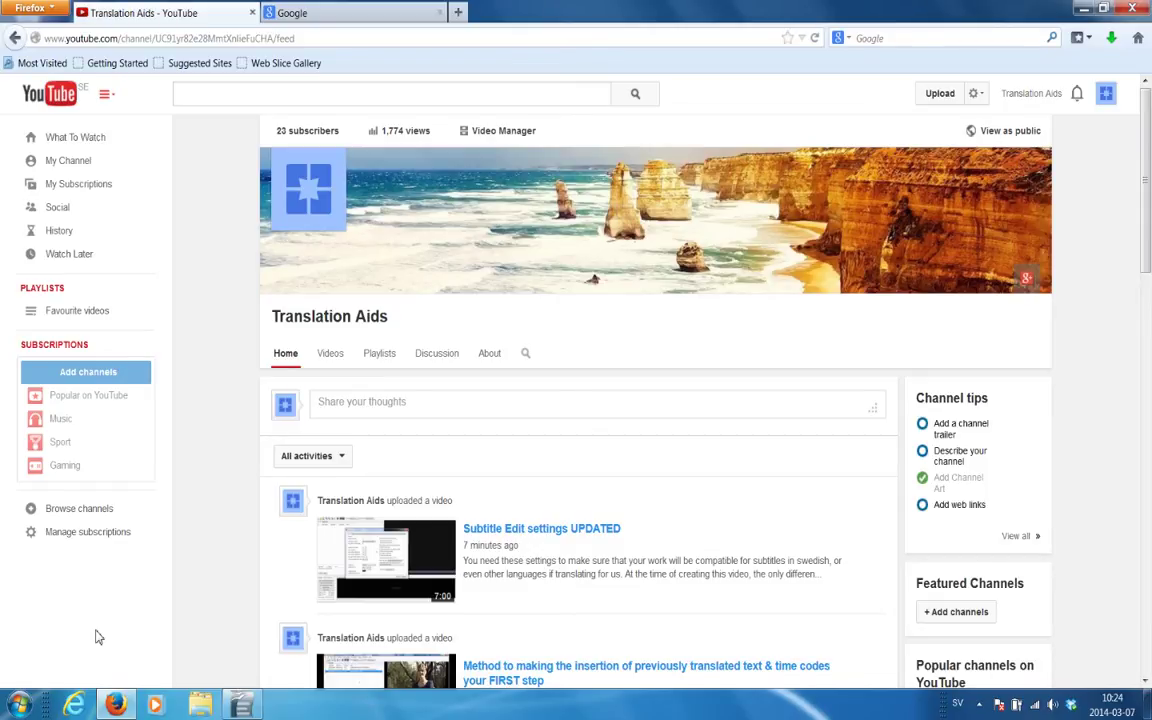
- Search Google for 'subtitle edit' and highlight the nikse.dk result's address
click(352, 10)
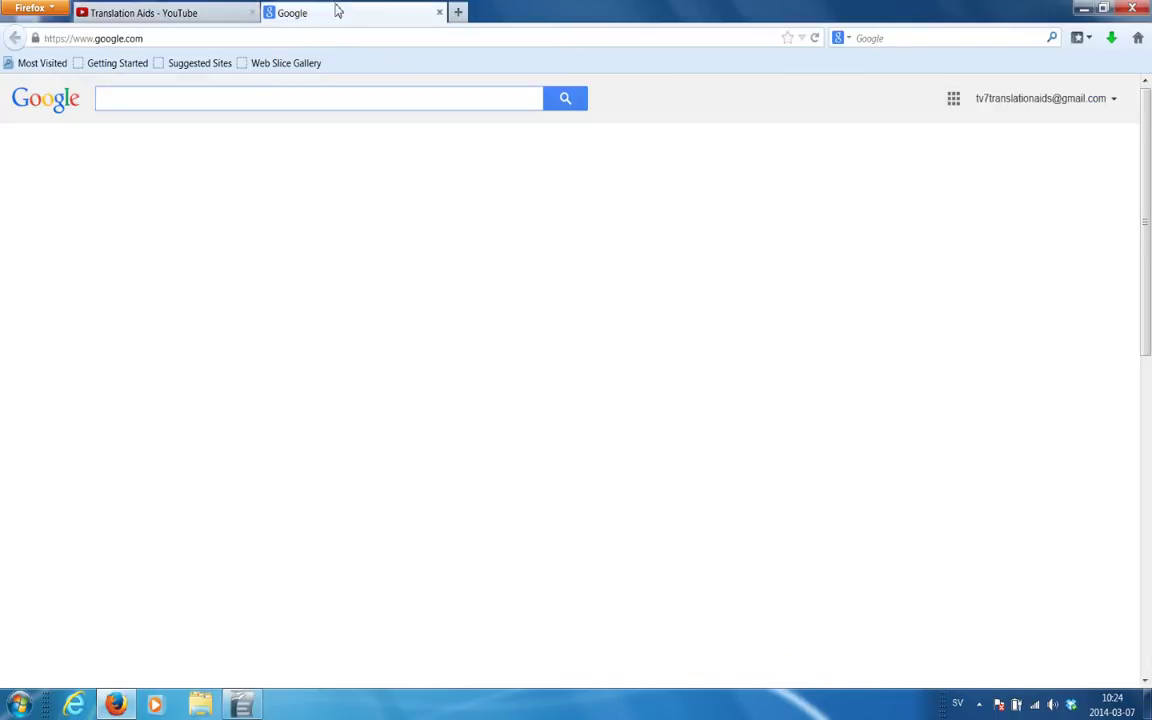
click(258, 100)
text(subt)
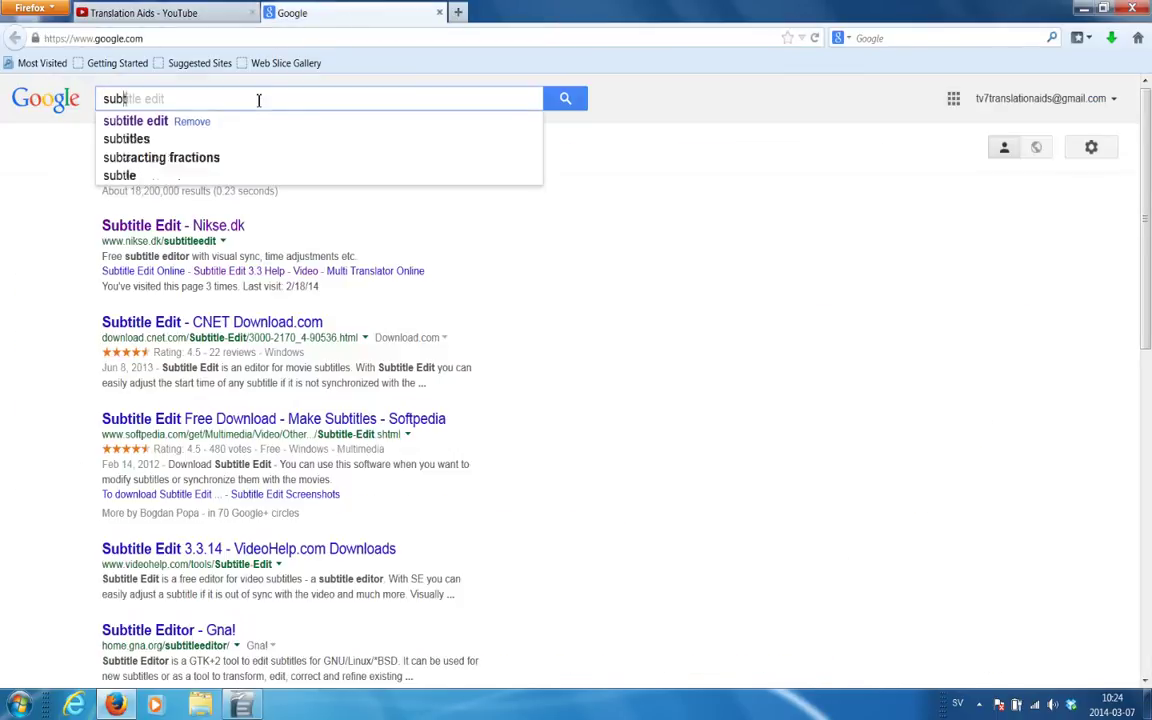
text(itlle)
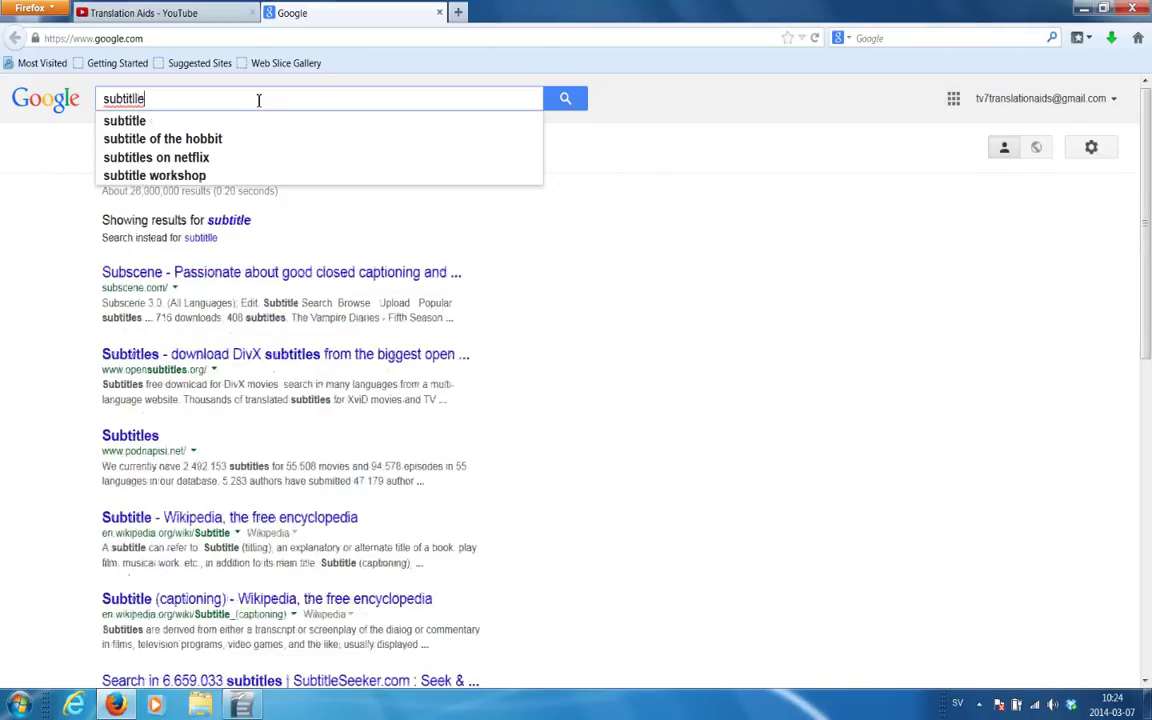
key(BackSpace)
key(BackSpace)
key(BackSpace)
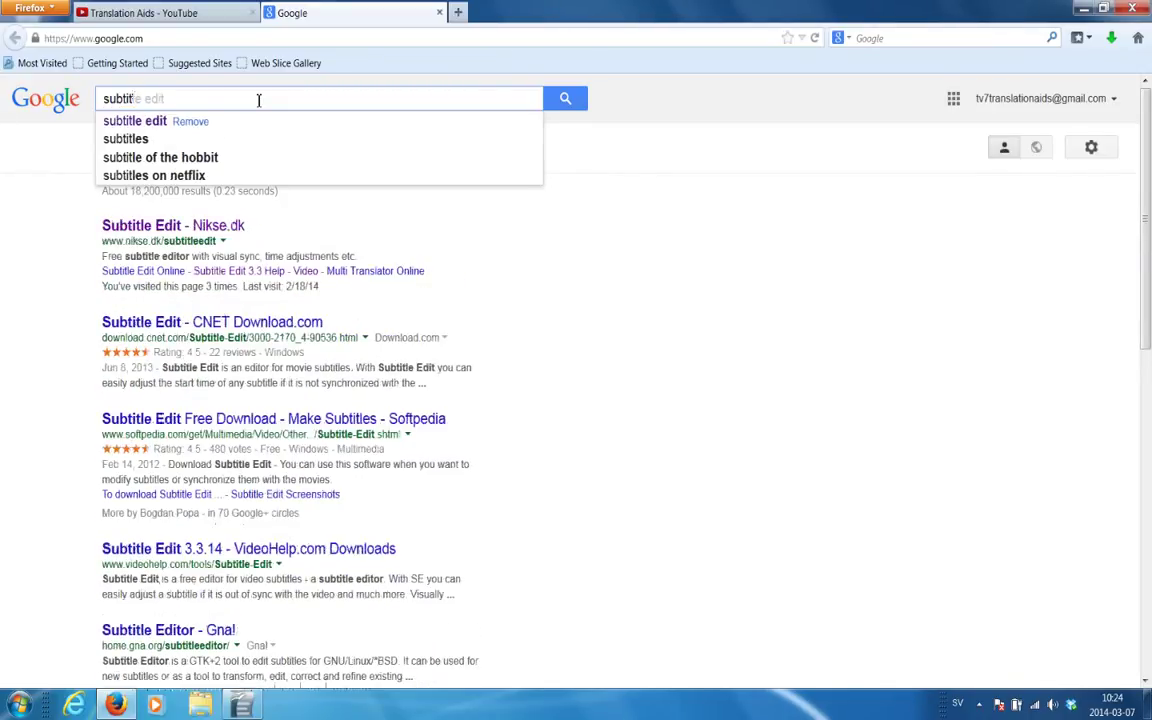
text(le edi)
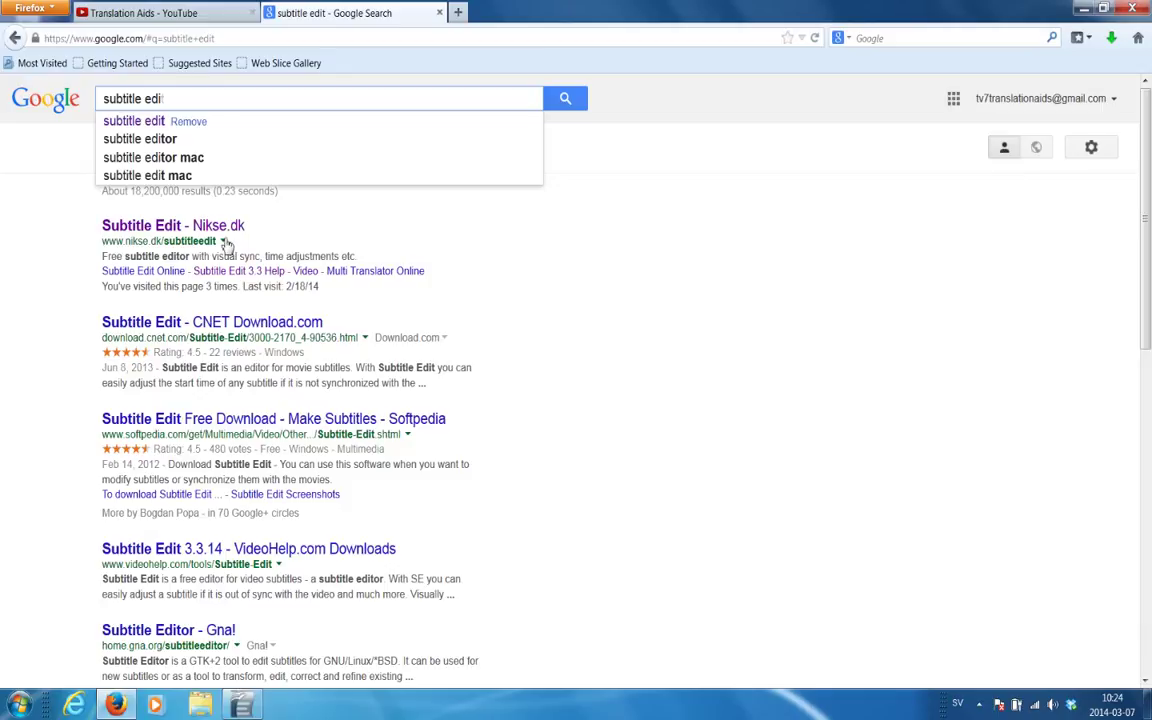
drag(217, 241, 98, 238)
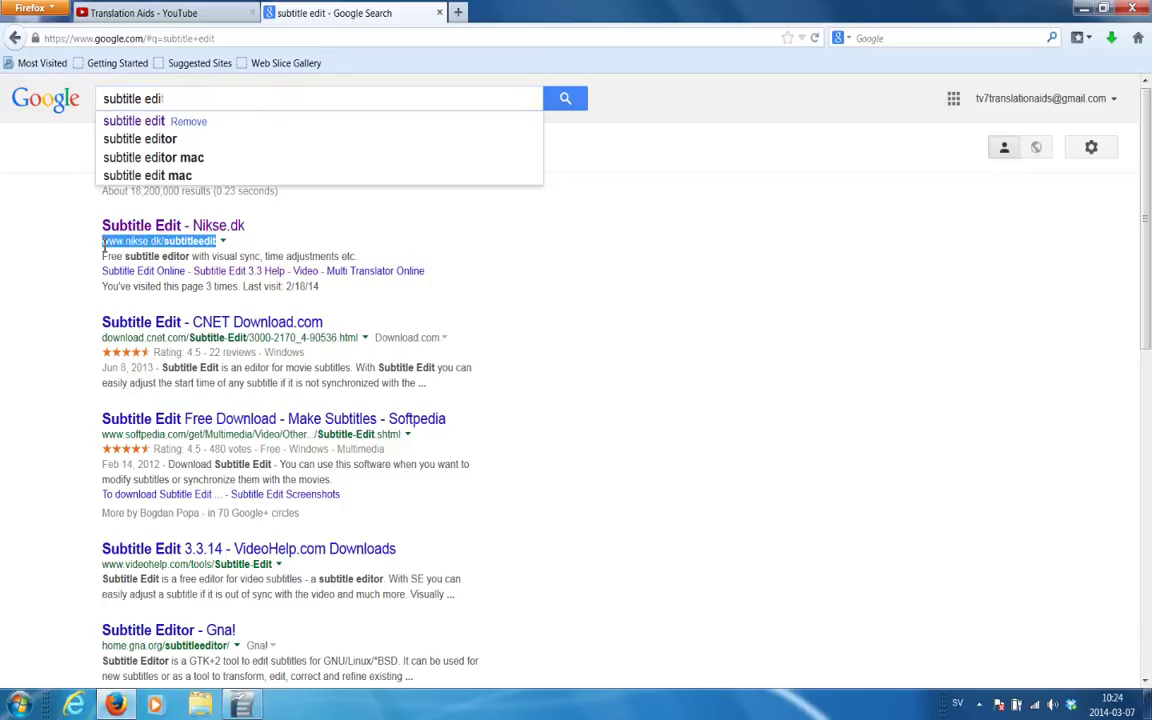
- Open the Subtitle Edit – Nikse.dk result and scroll toward the Subtitle Edit 3.3.14 download link
click(301, 238)
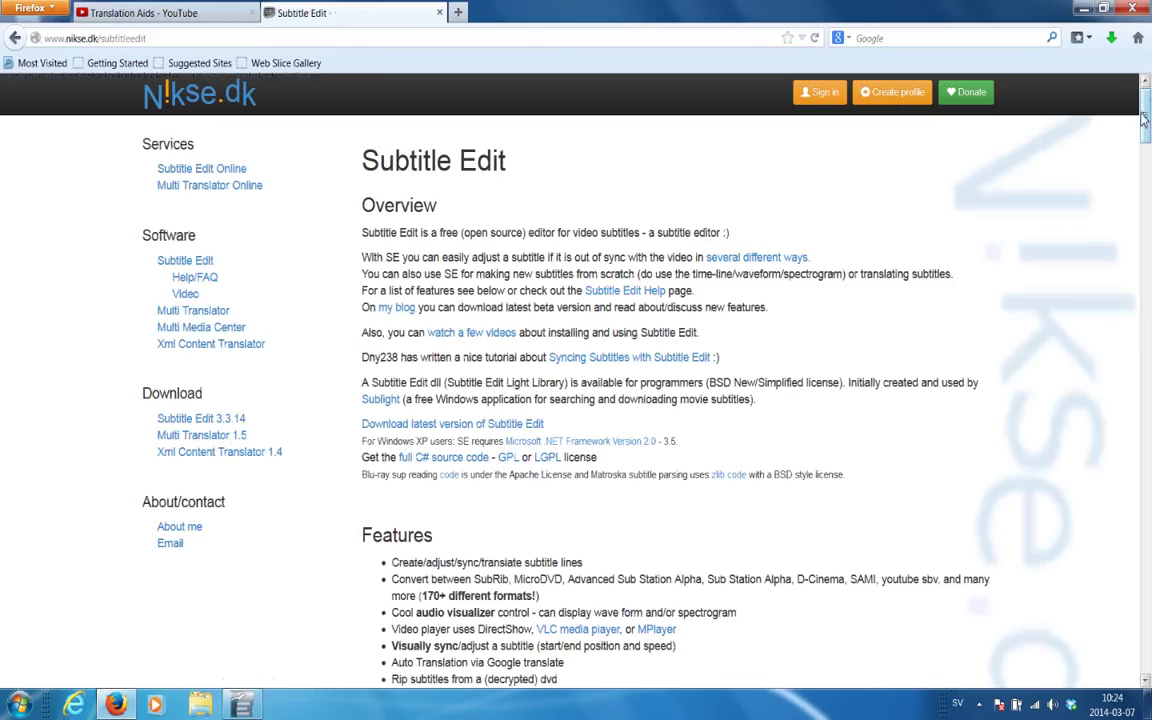
scroll(1147, 135, down, 2)
drag(1147, 135, 1148, 104)
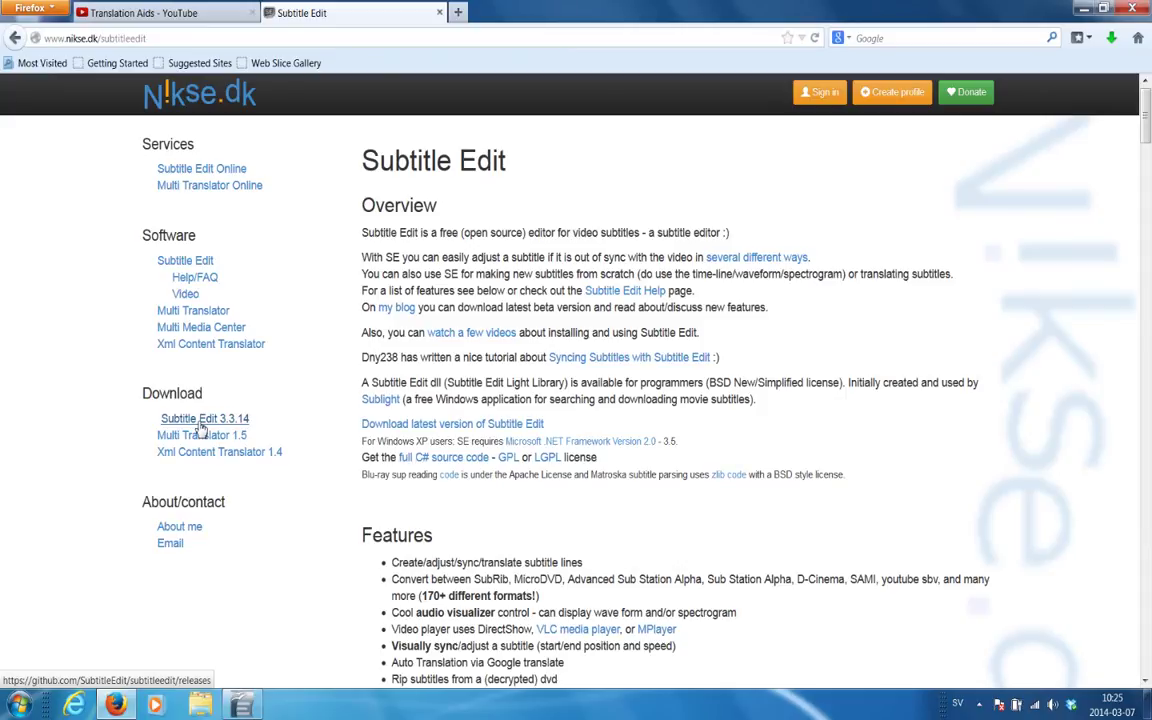
- Follow the Subtitle Edit 3.3.14 link to GitHub and scroll to the release's download files
click(200, 420)
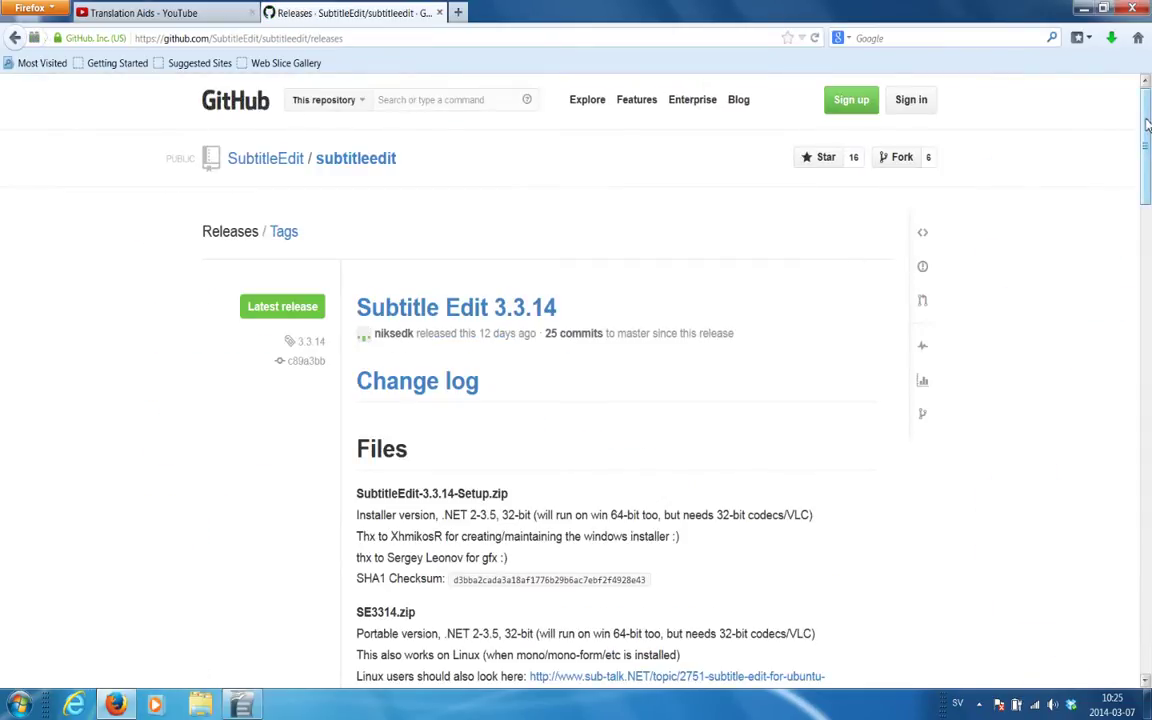
drag(1146, 142, 1143, 280)
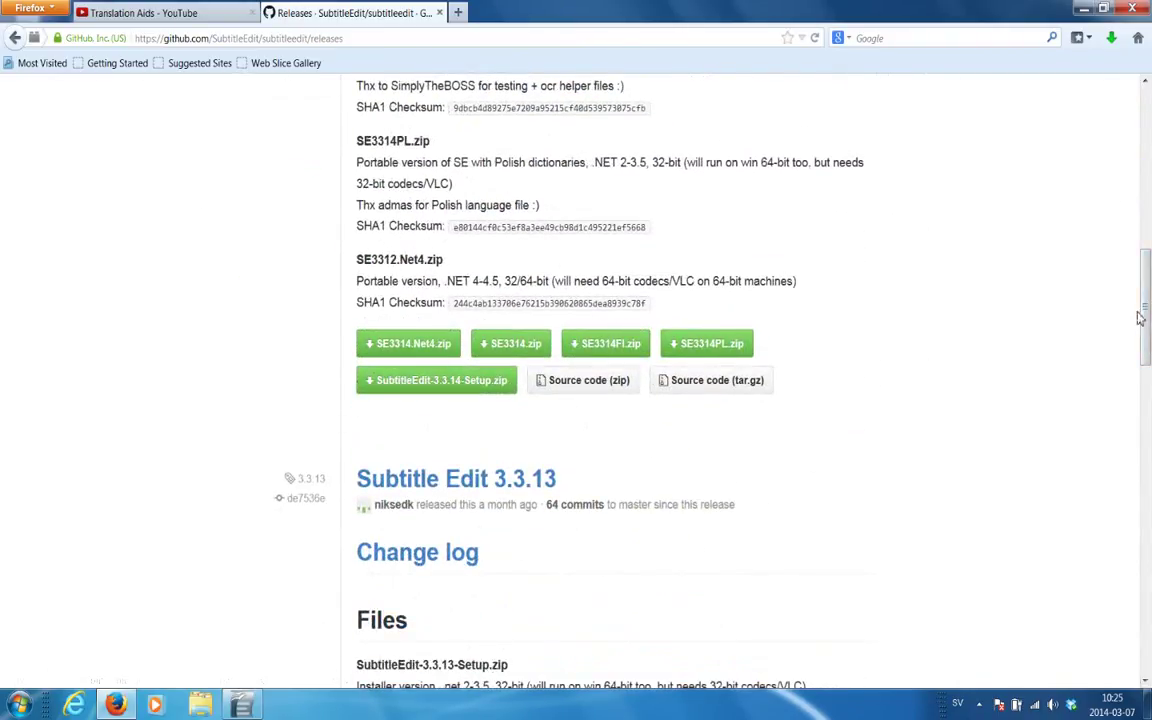
drag(1147, 288, 1148, 252)
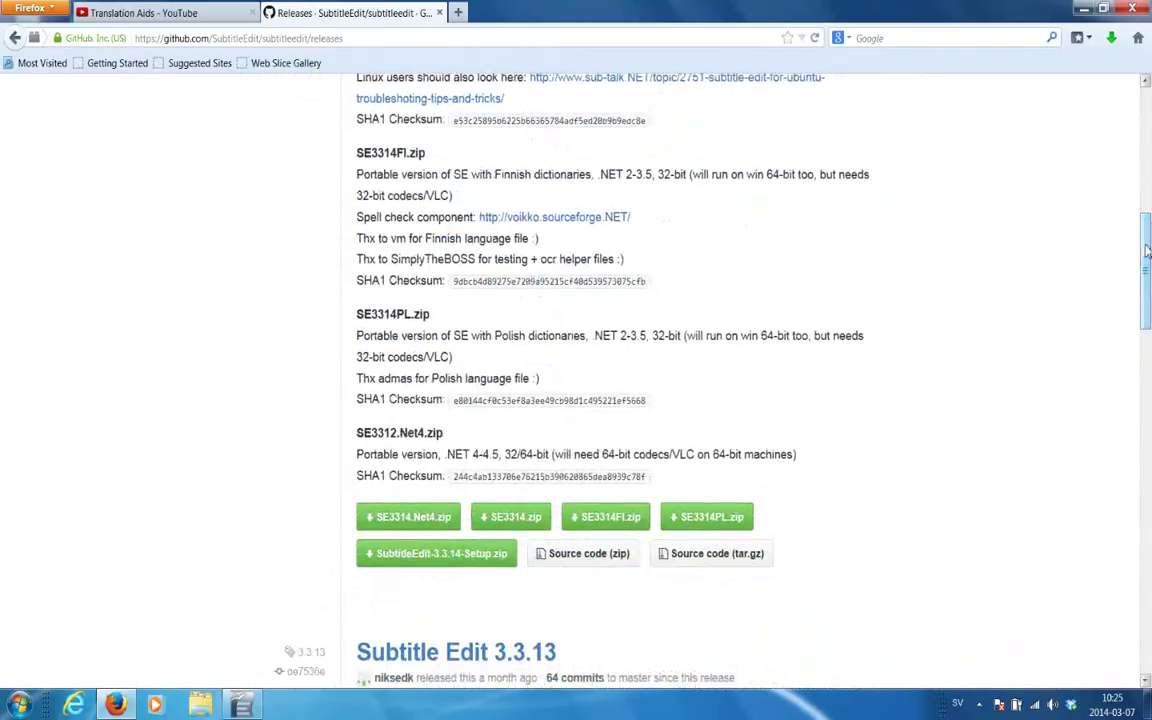
- Download SubtitleEdit-3.3.14-Setup.zip and open it with Windows Explorer
click(404, 563)
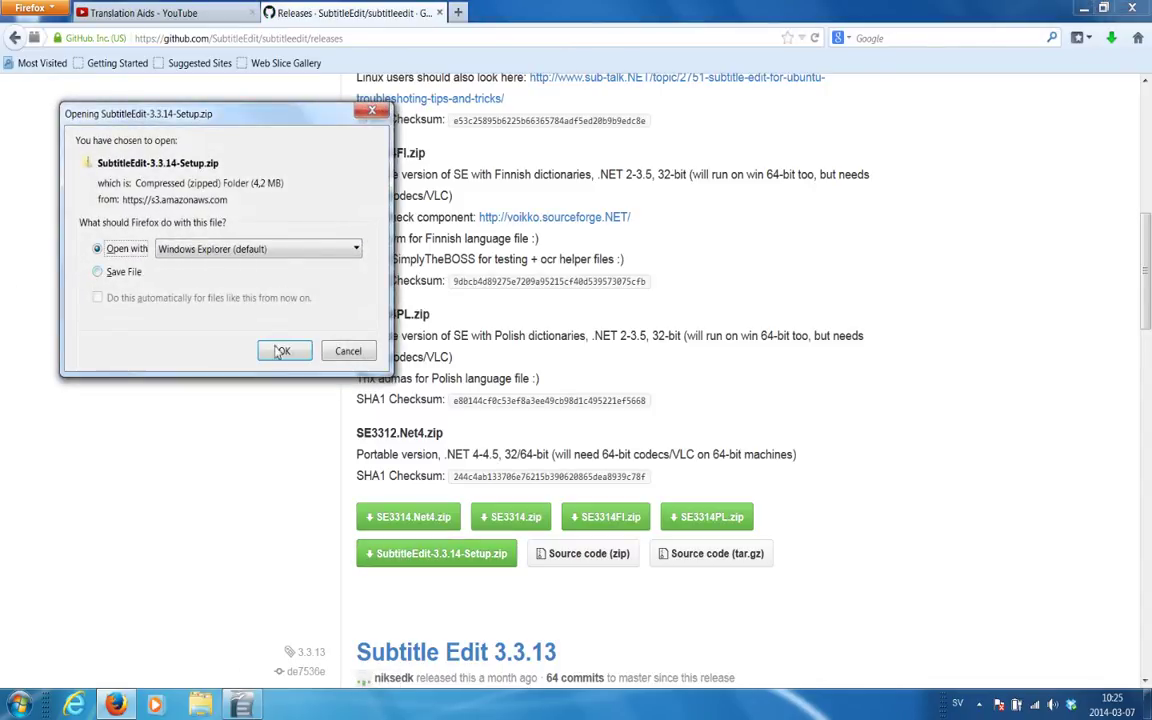
click(283, 352)
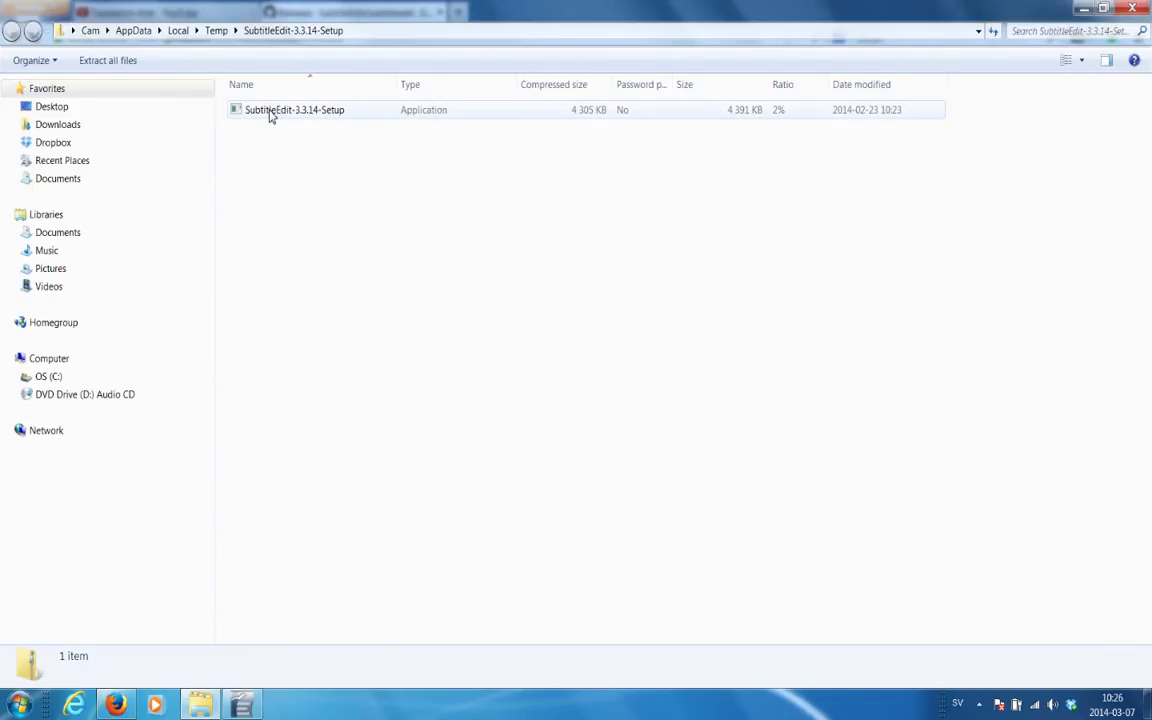
- Run the SubtitleEdit-3.3.14-Setup installer from inside the zip
click(270, 112)
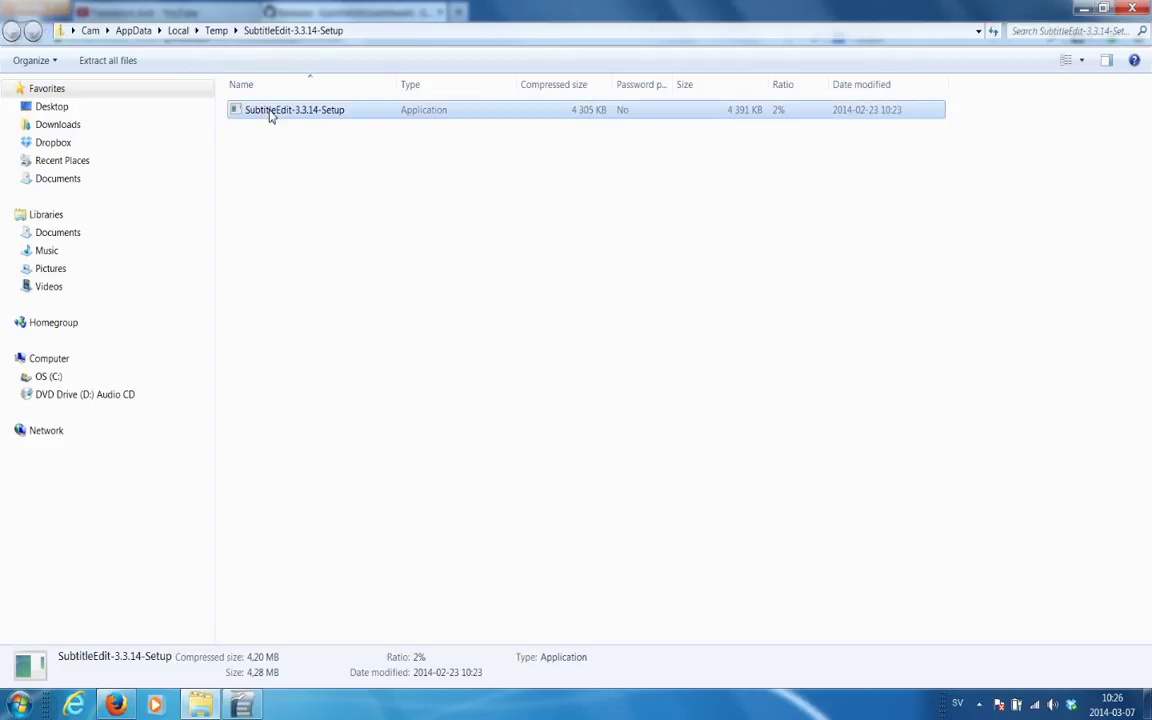
double_click(270, 112)
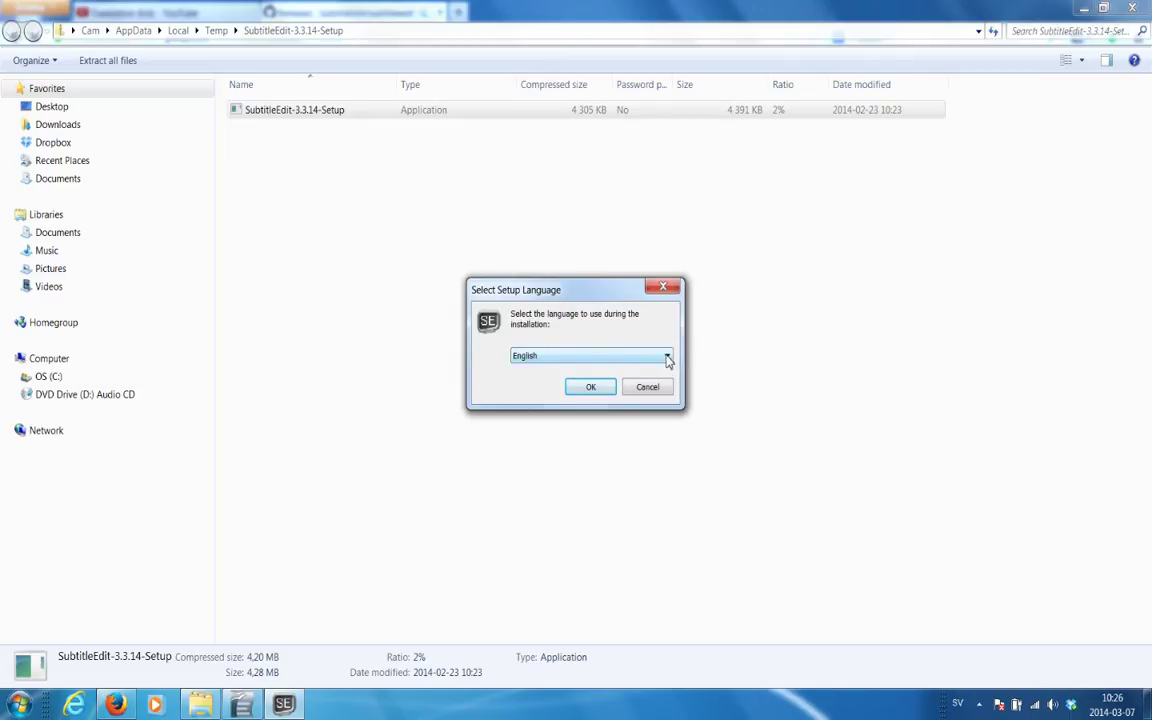
- Try Suomi and Svenska as setup languages, then settle on English and start the wizard
click(668, 360)
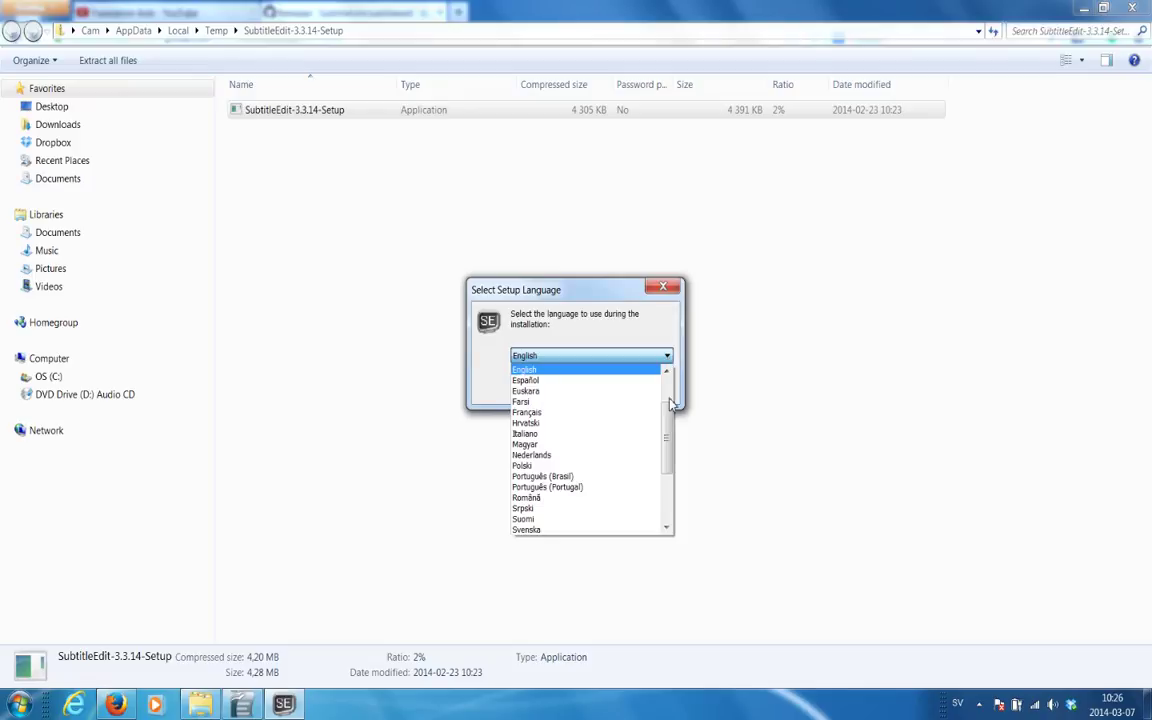
scroll(670, 407, up, 2)
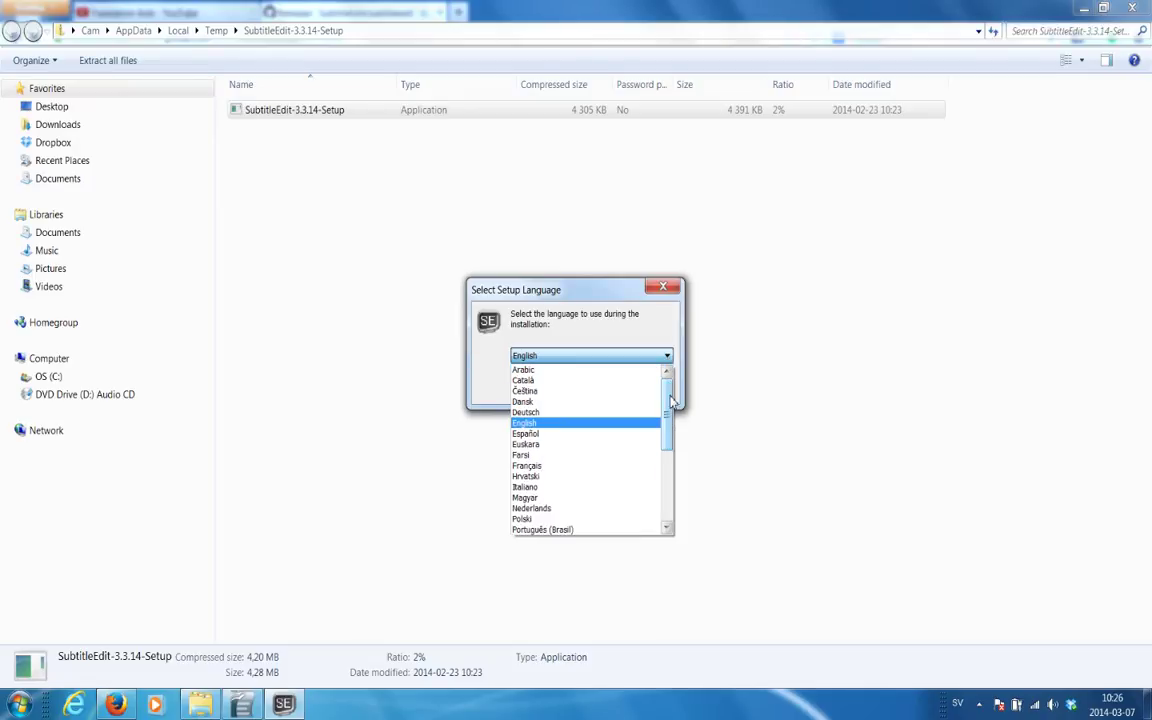
drag(671, 400, 669, 462)
click(568, 441)
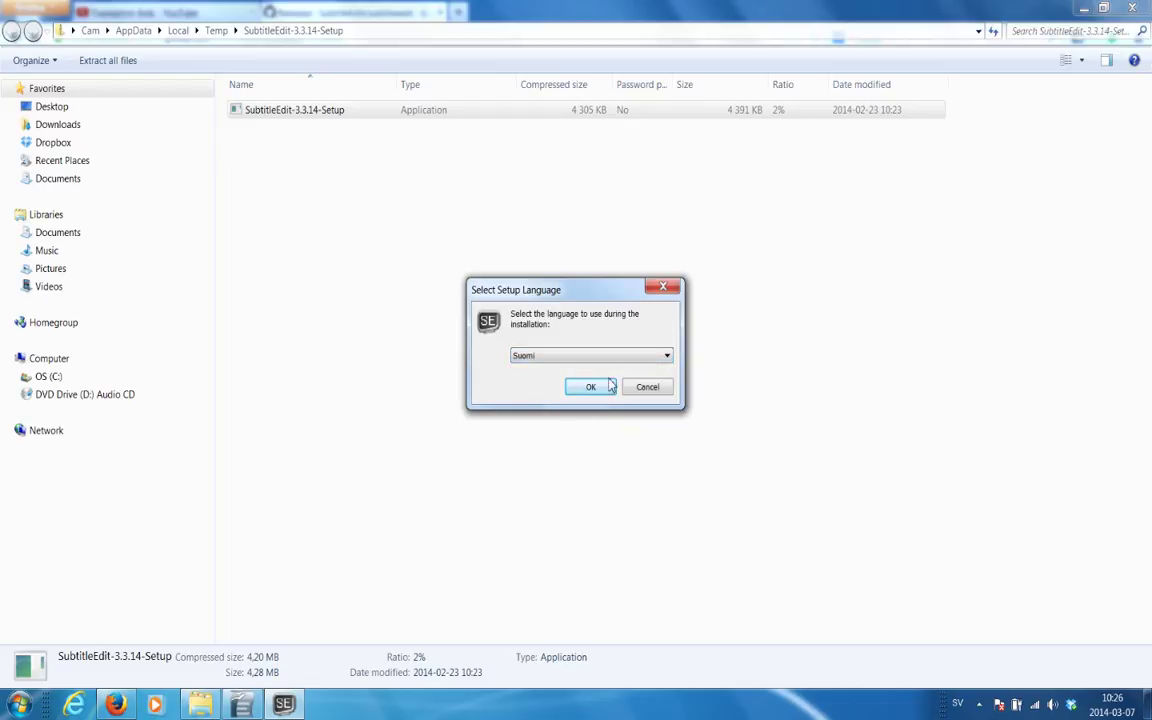
click(666, 355)
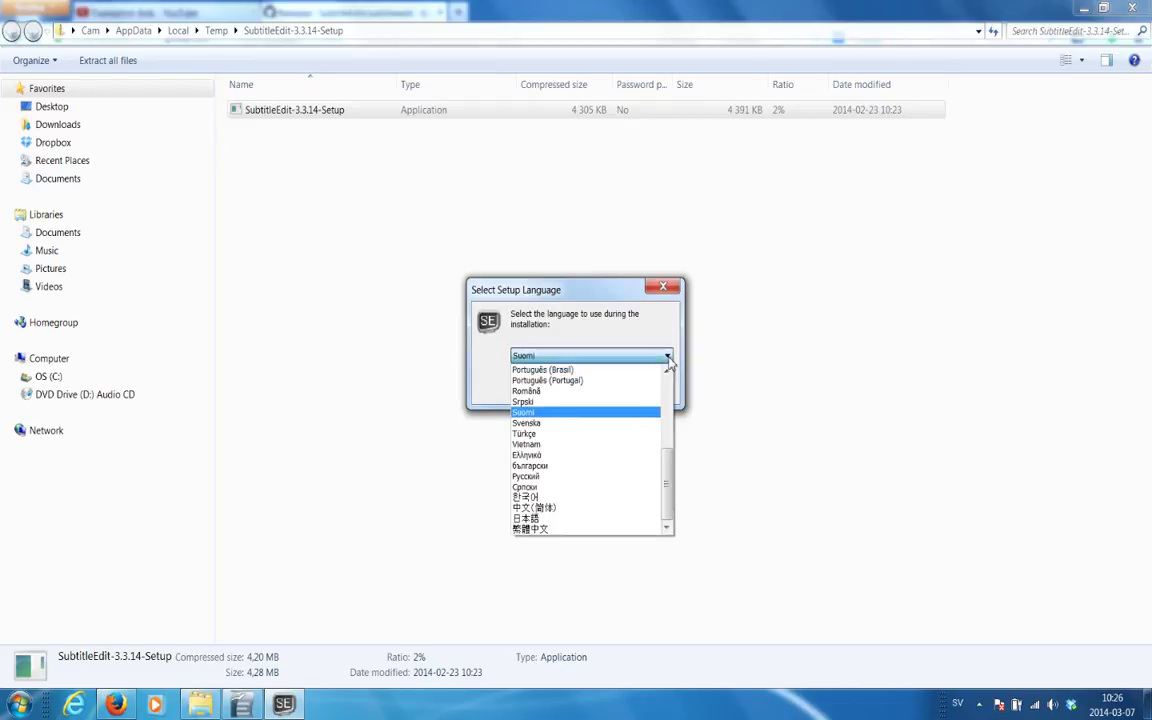
click(563, 424)
click(666, 356)
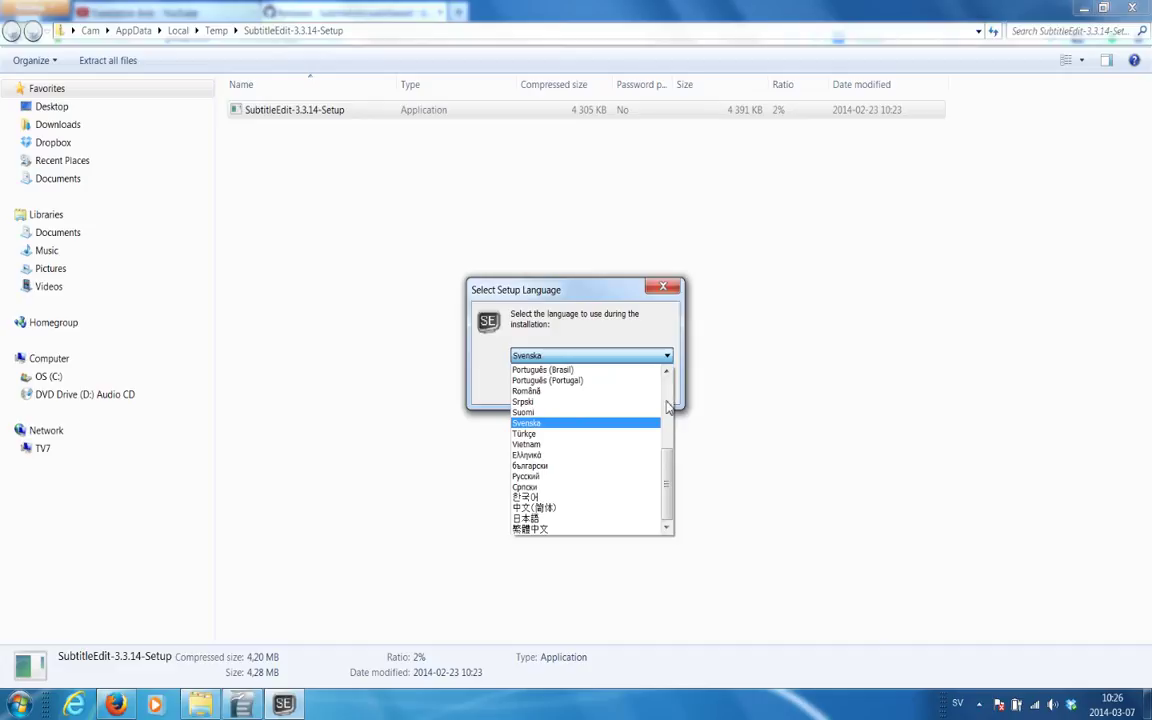
drag(668, 474, 667, 383)
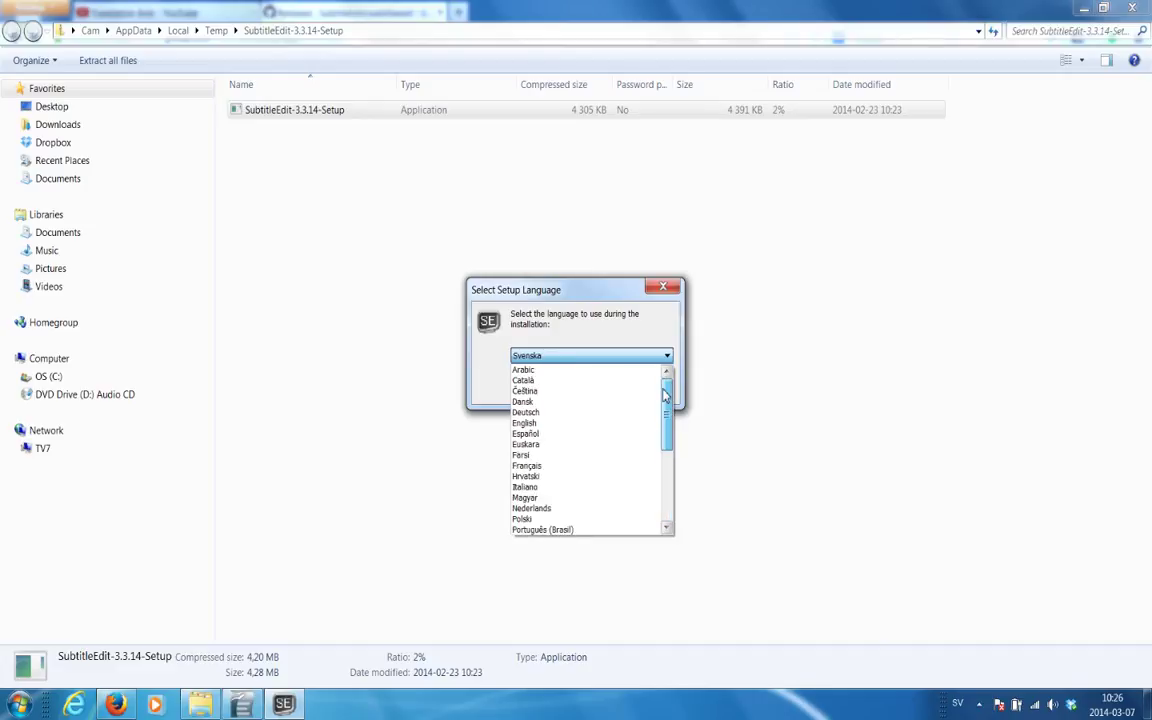
click(555, 424)
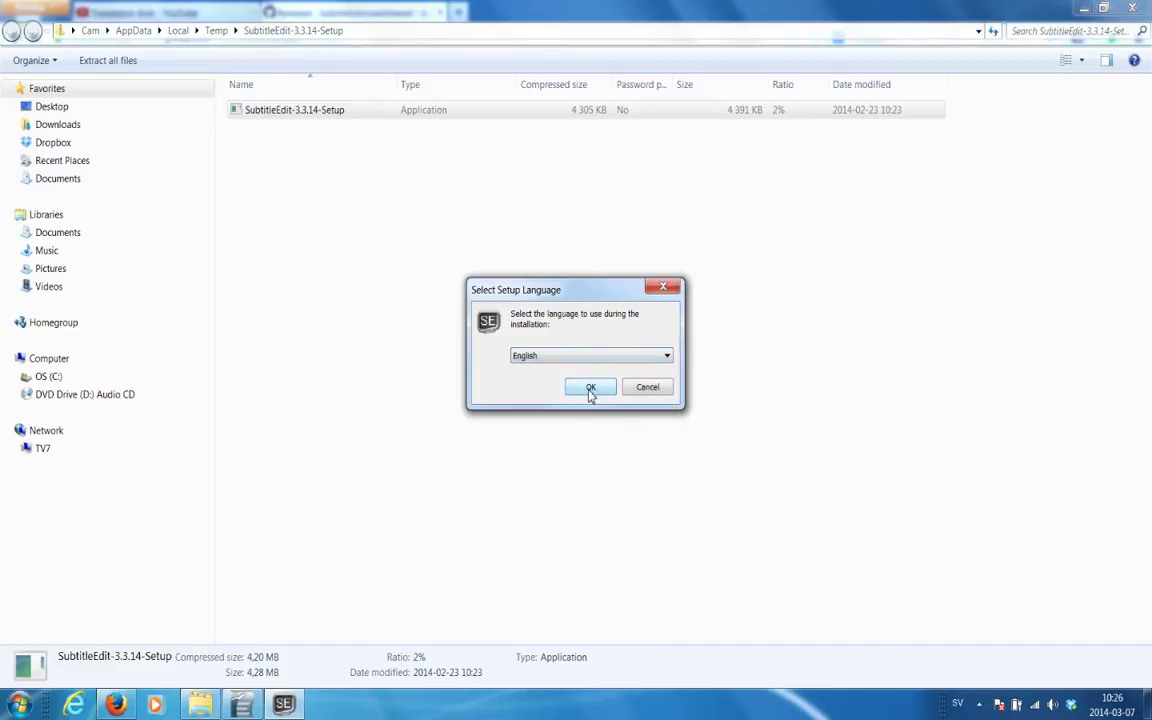
click(590, 390)
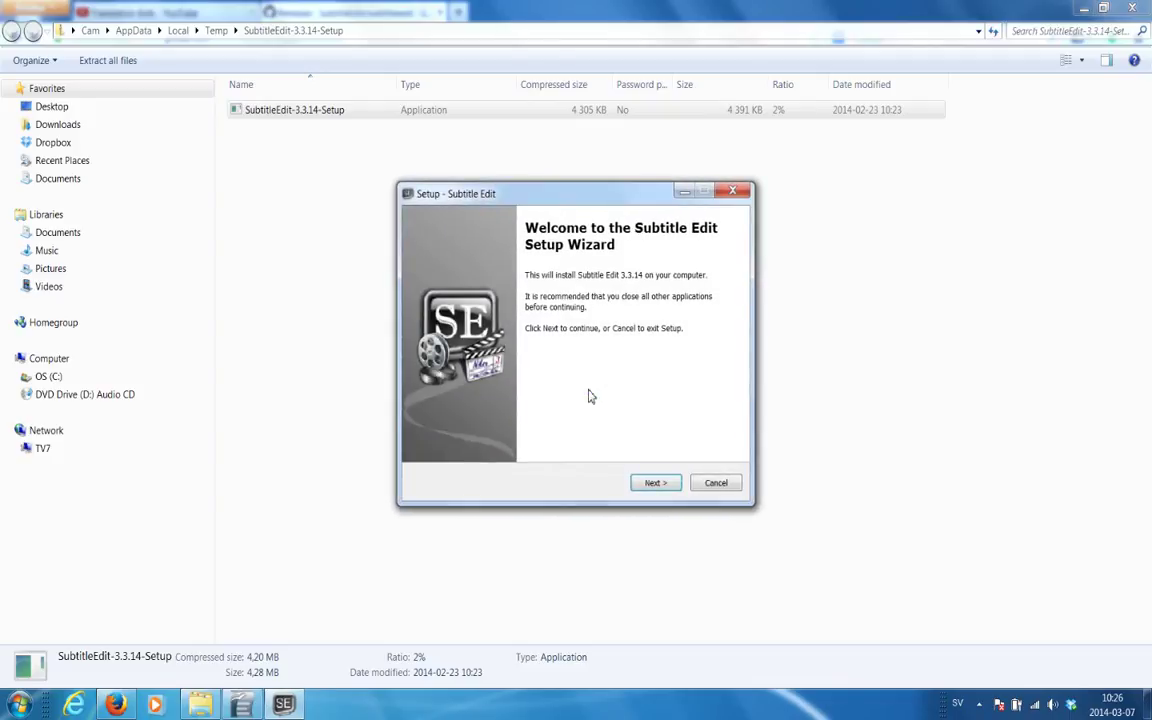
- Accept the license, keep the default folder, components and shortcuts, and start installing
click(655, 485)
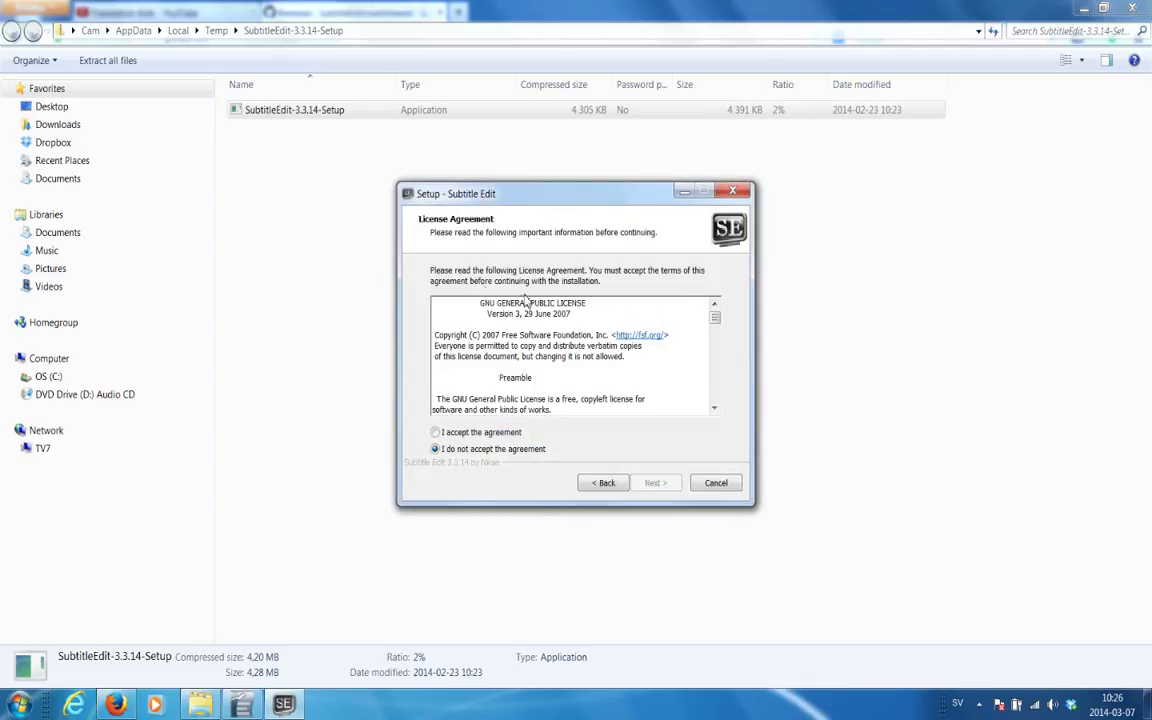
click(436, 434)
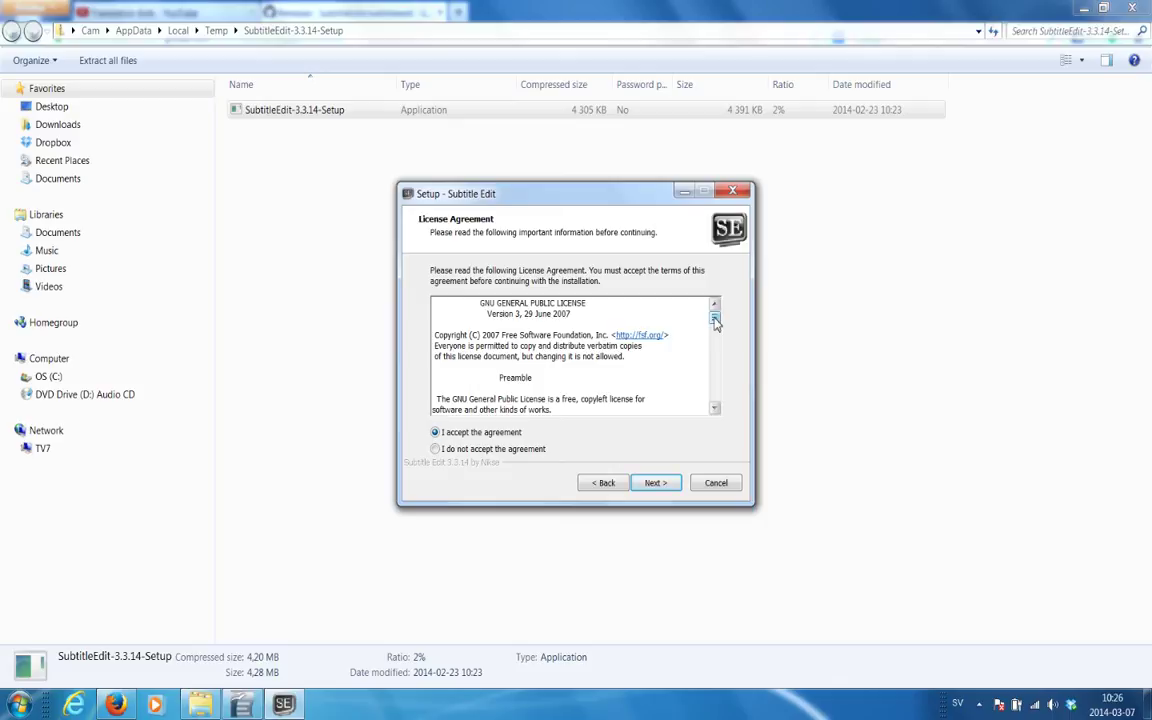
drag(714, 317, 724, 414)
click(656, 483)
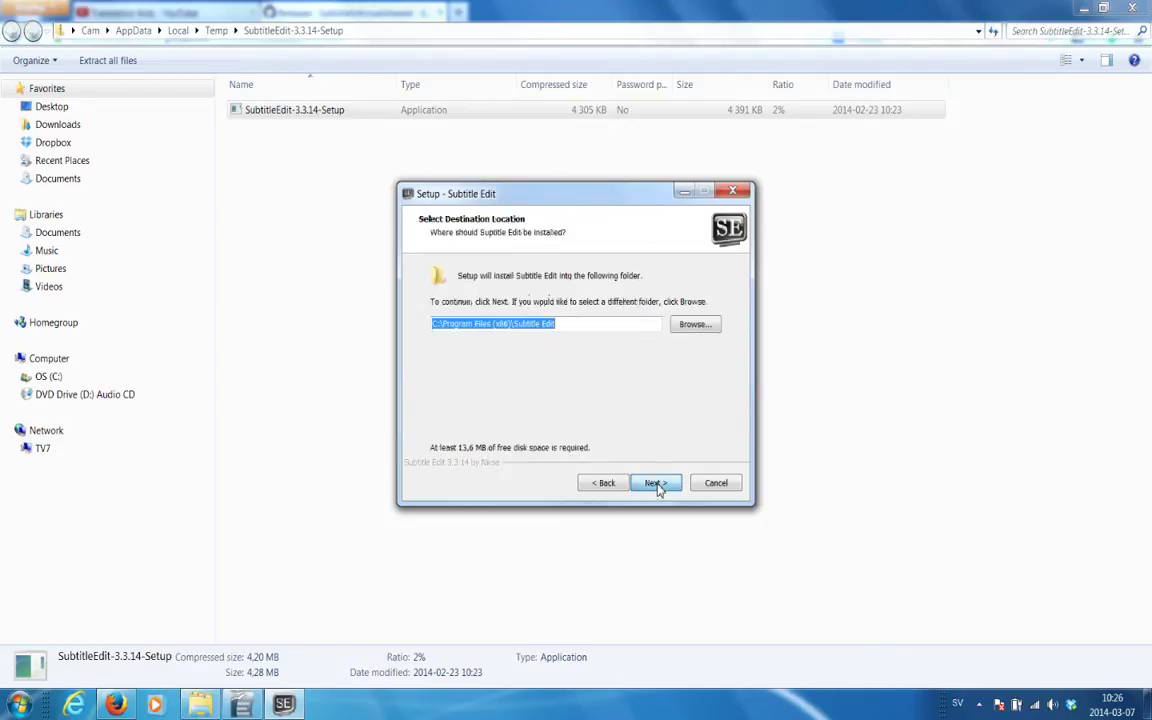
click(598, 324)
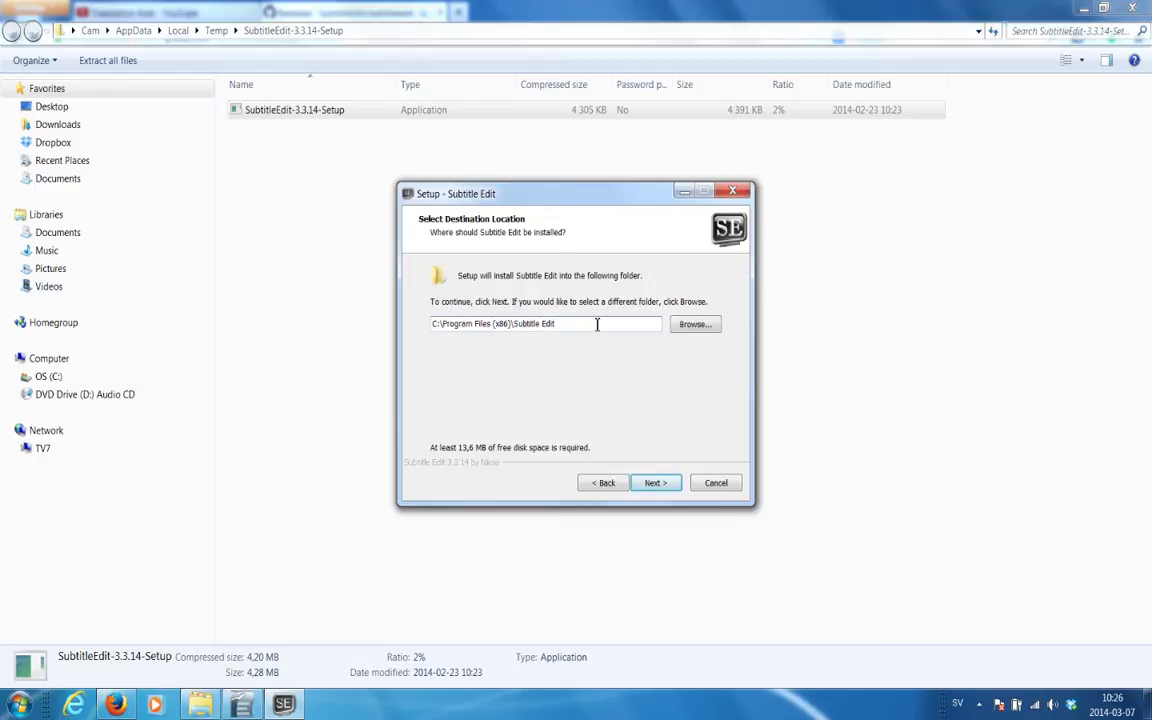
click(656, 483)
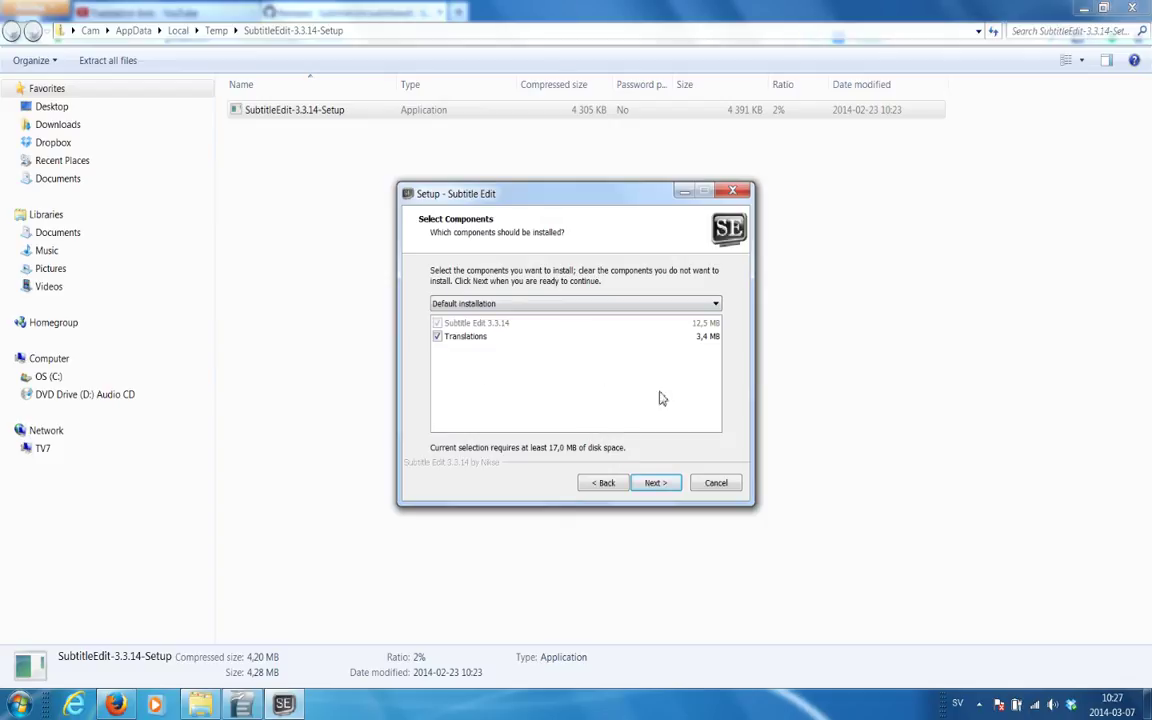
click(655, 483)
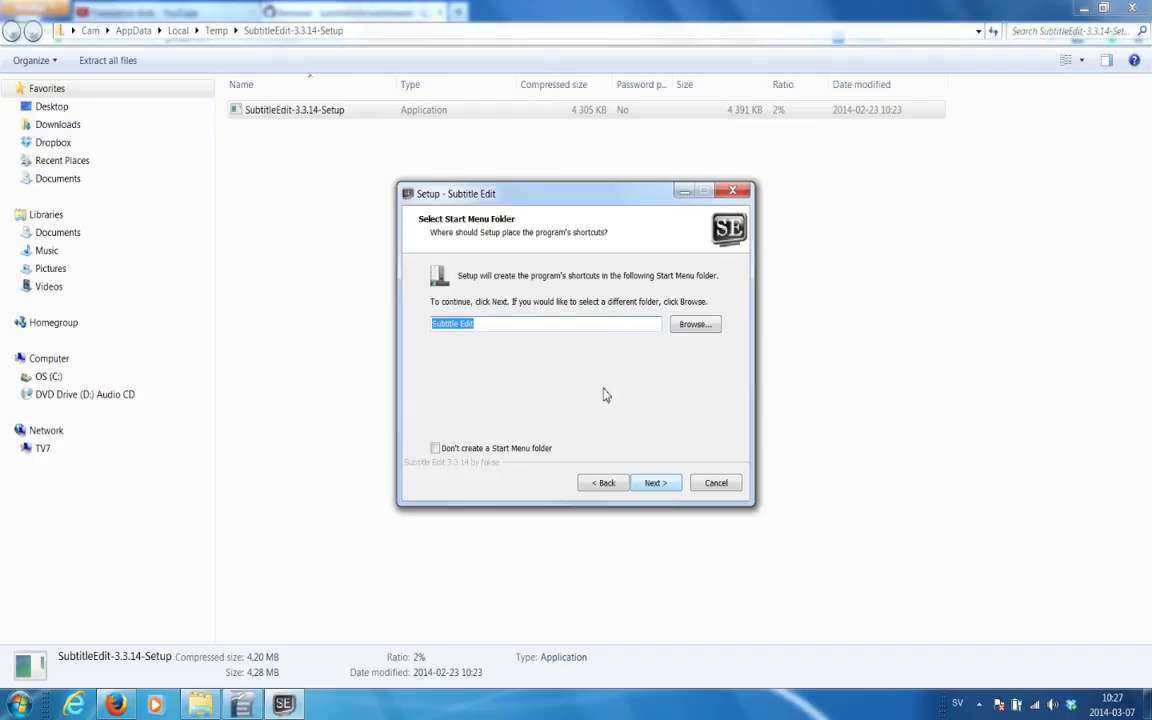
click(652, 483)
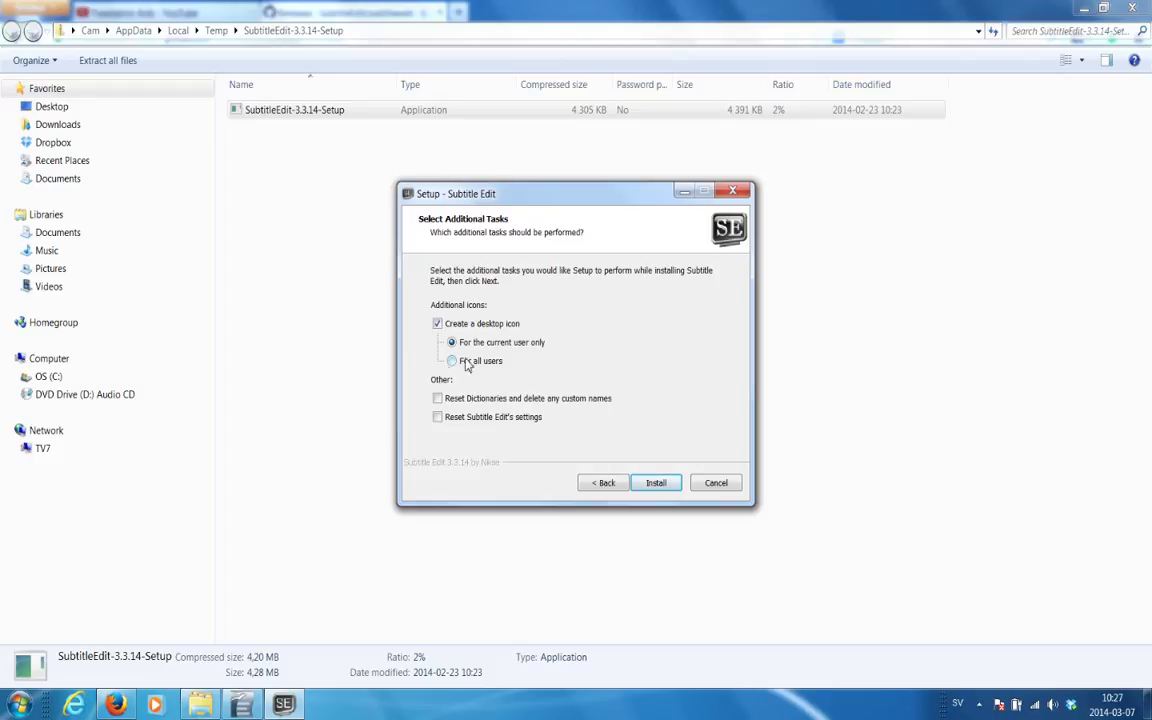
click(656, 484)
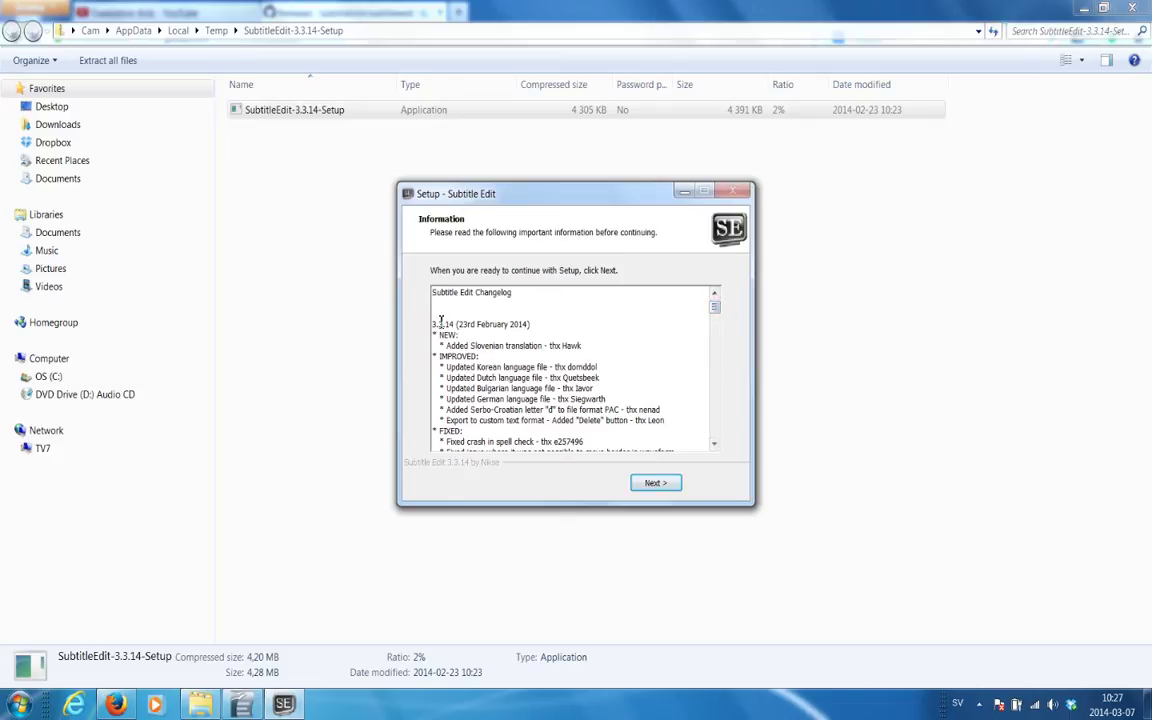
- Read the 3.3.14 changelog on the Information page and continue past it
drag(434, 324, 532, 323)
click(530, 340)
drag(716, 310, 640, 270)
click(656, 483)
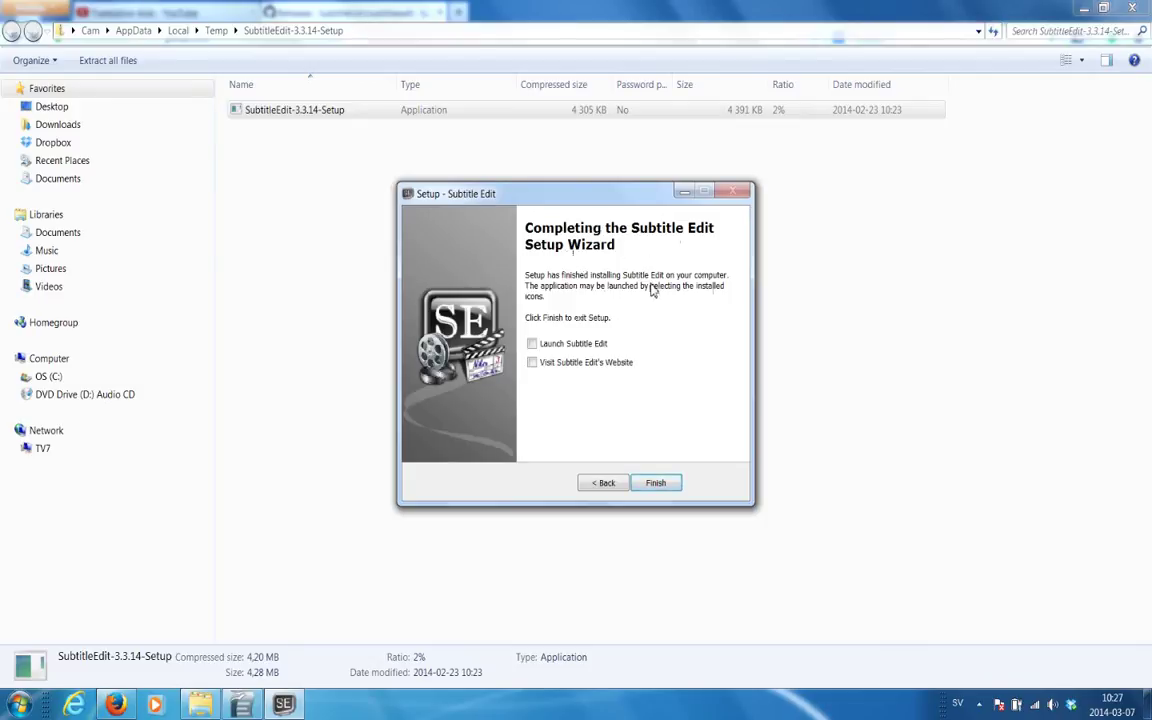
- Finish setup with Launch Subtitle Edit ticked, then hide the video player and waveform panels
click(534, 346)
click(655, 483)
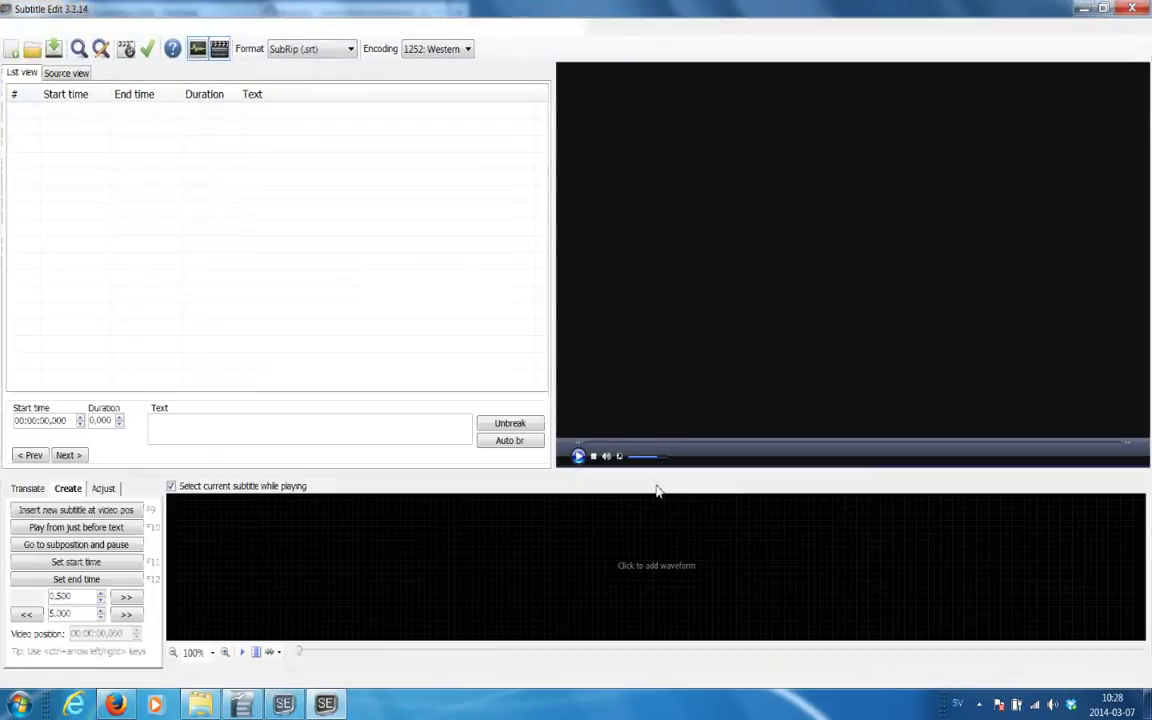
click(199, 51)
click(219, 50)
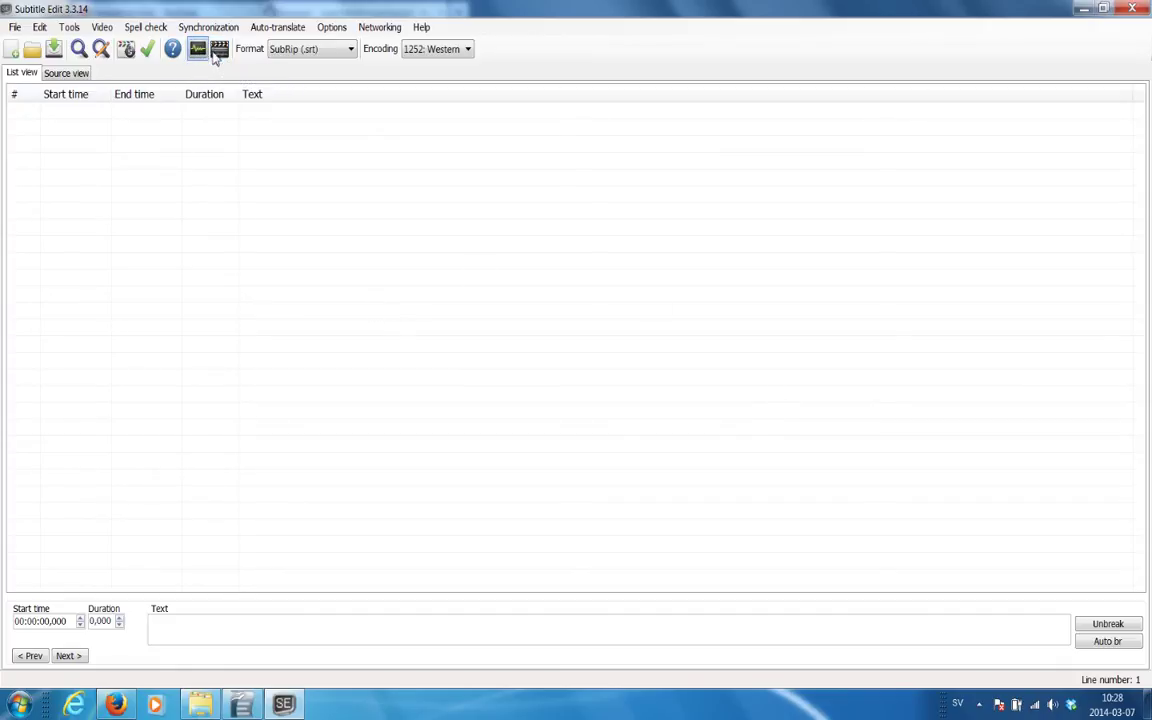
- Glance at the Video menu, then toggle the waveform and video player until both show
click(104, 28)
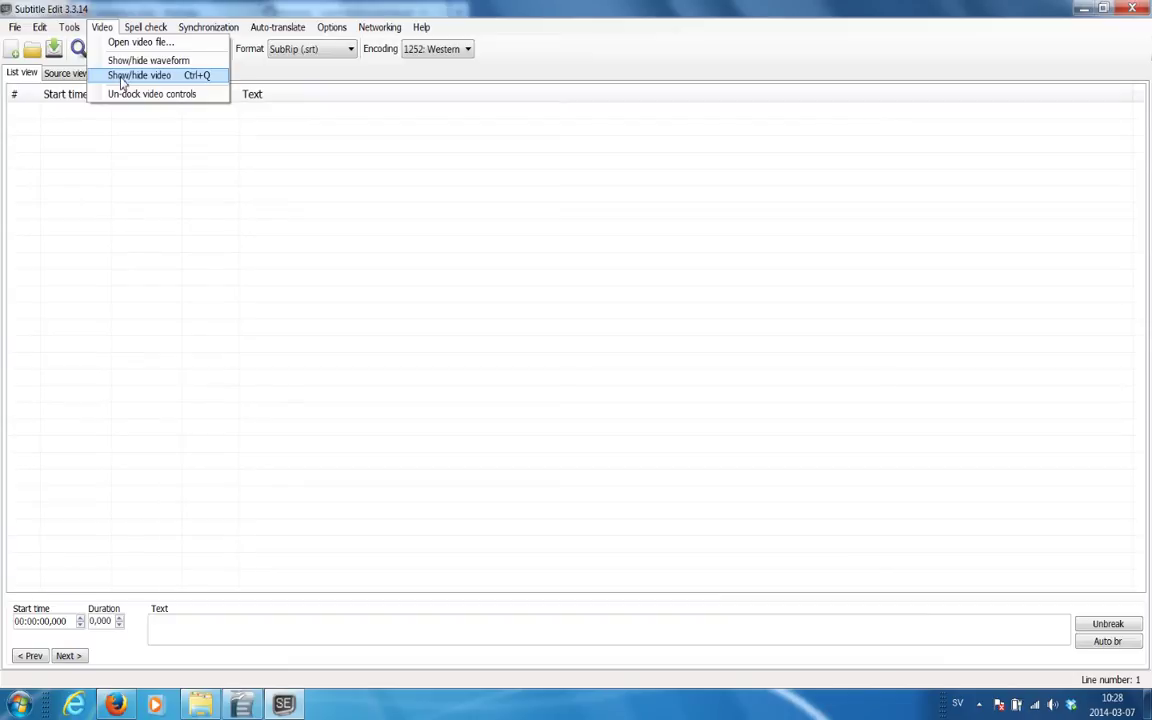
click(250, 7)
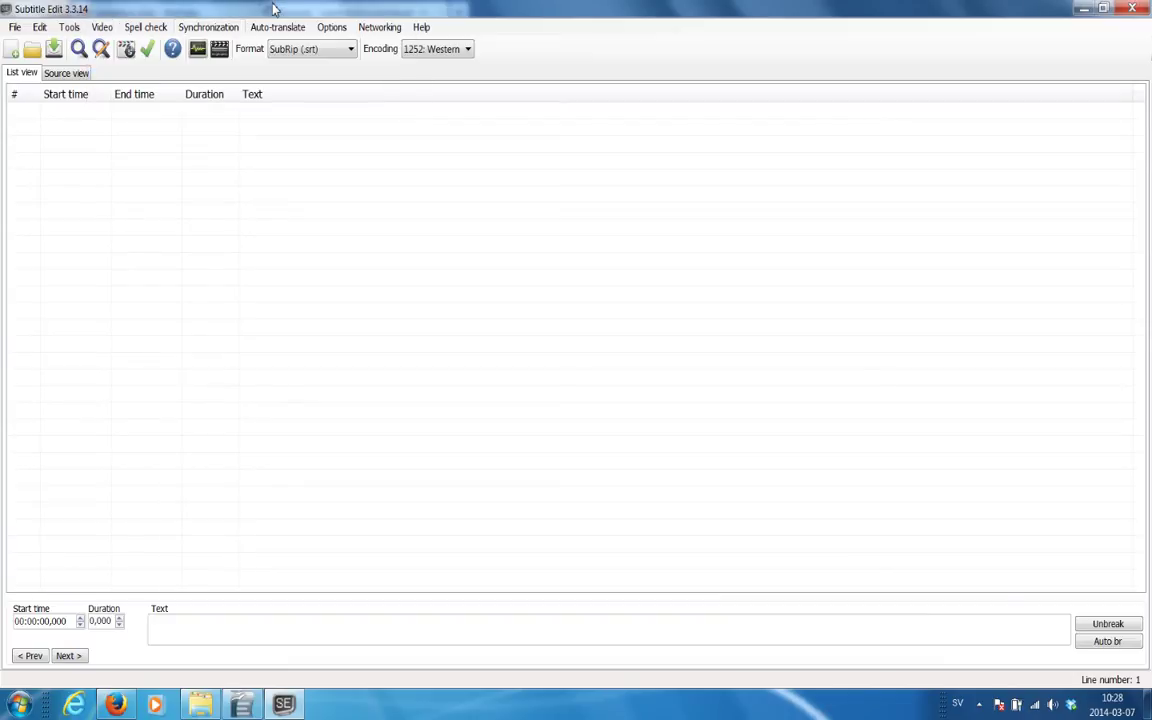
click(197, 55)
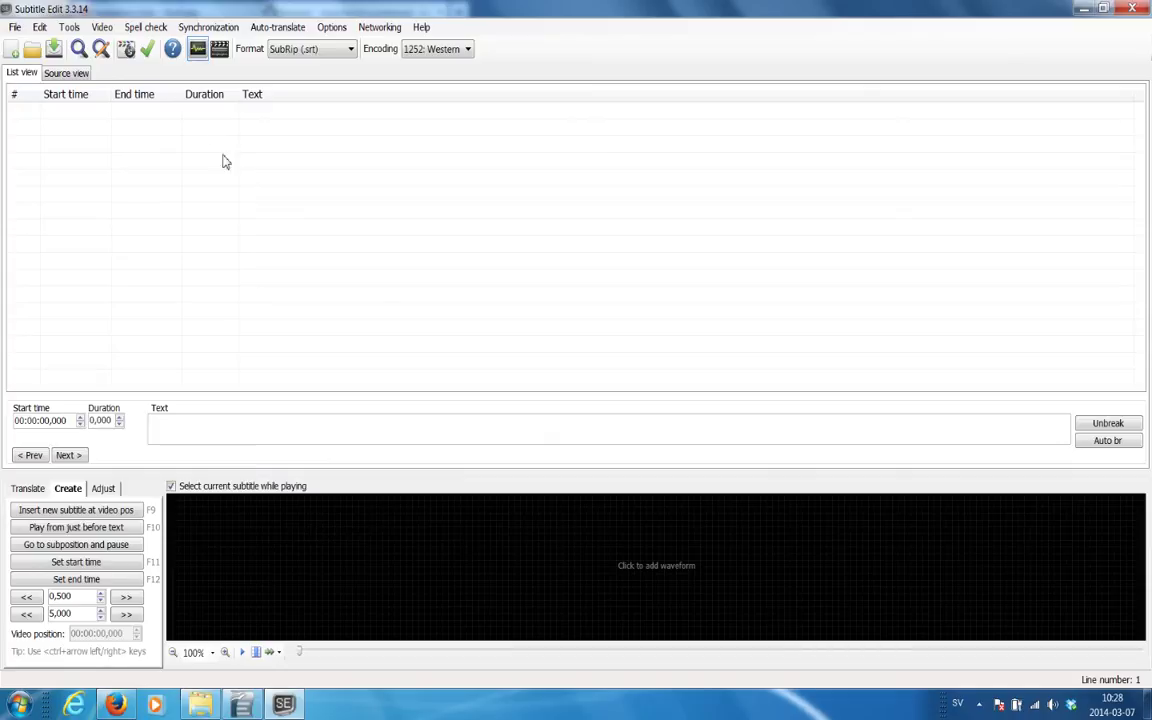
click(220, 52)
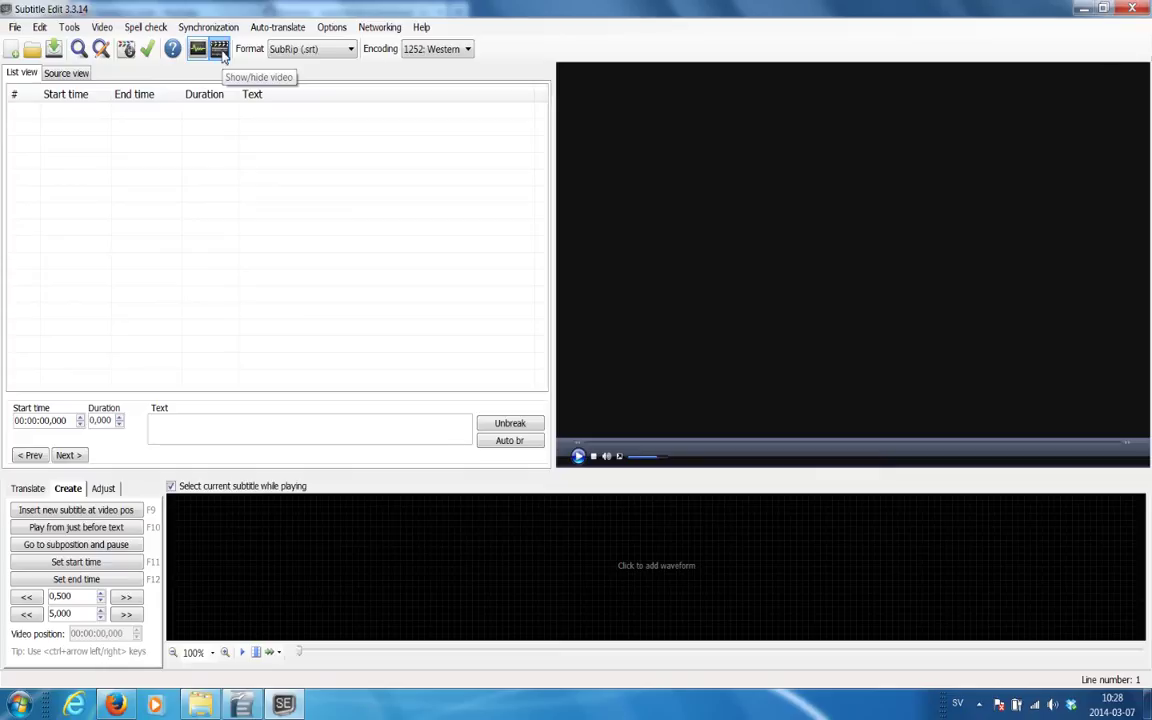
click(221, 58)
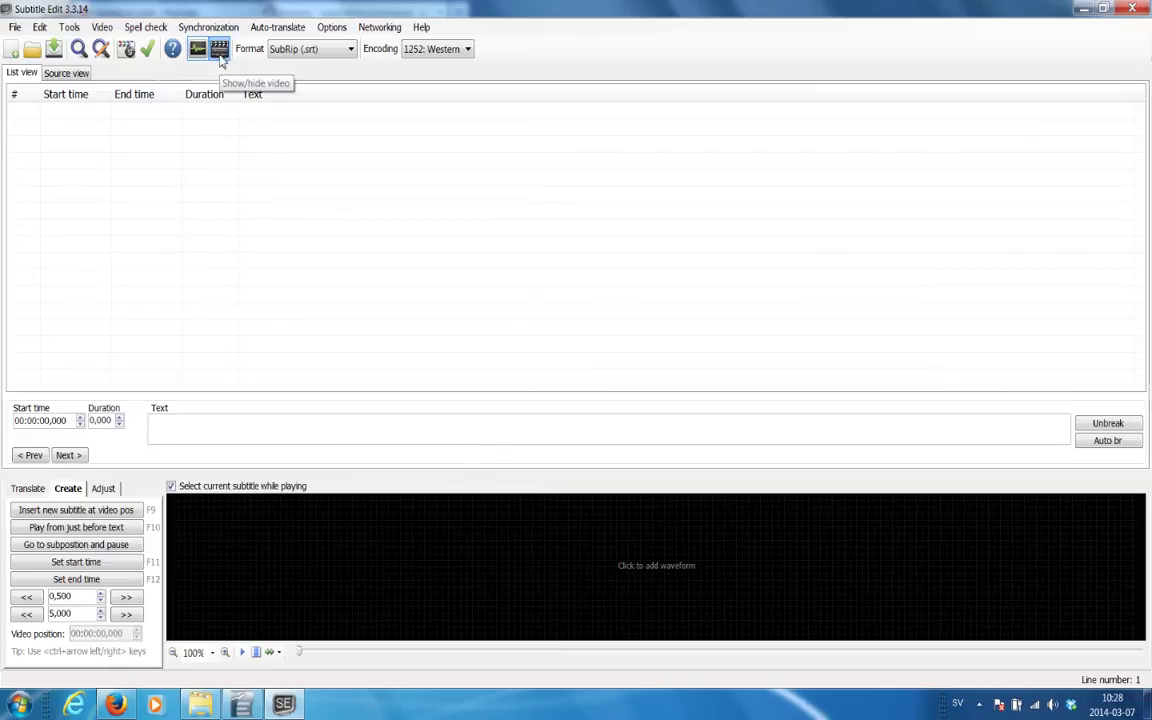
click(197, 50)
click(197, 50)
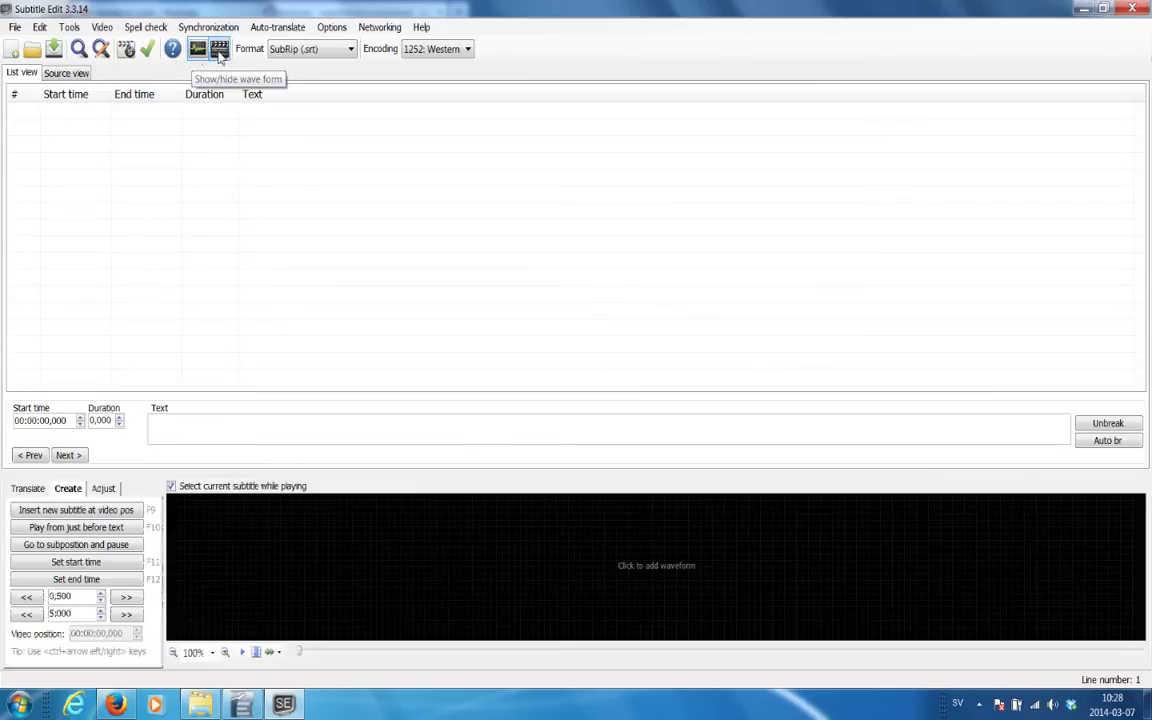
click(221, 52)
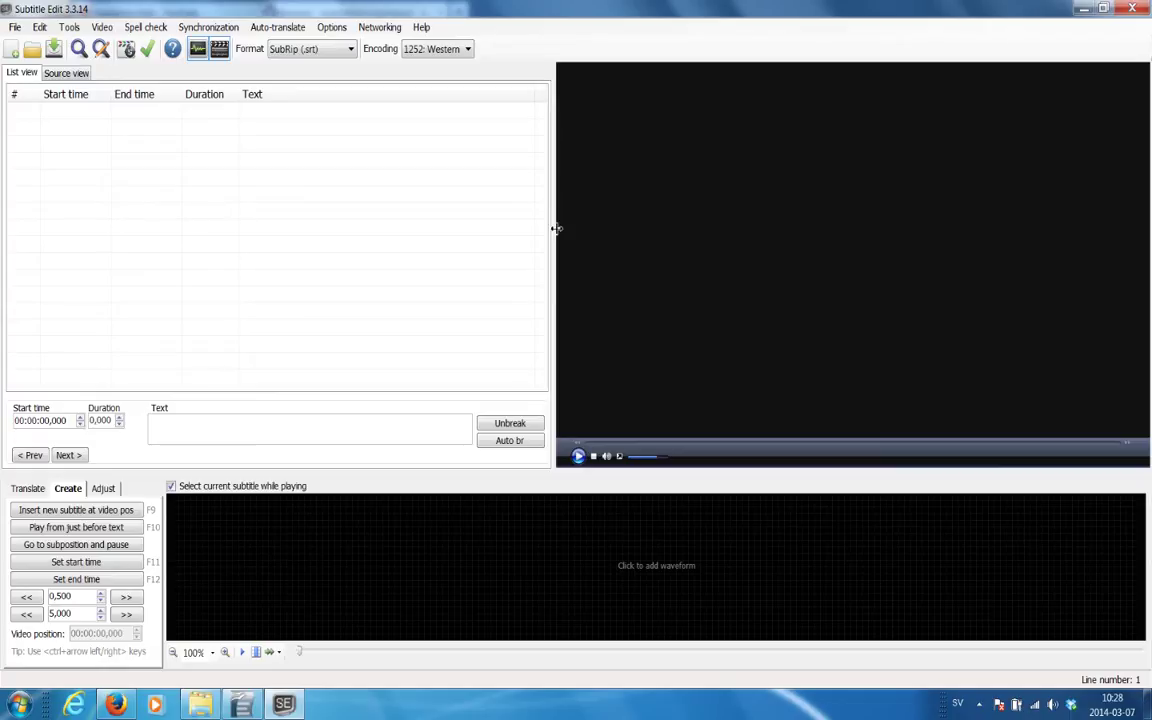
- Drag the splitters to widen the subtitle list into the video area and restore the waveform height
drag(556, 229, 593, 253)
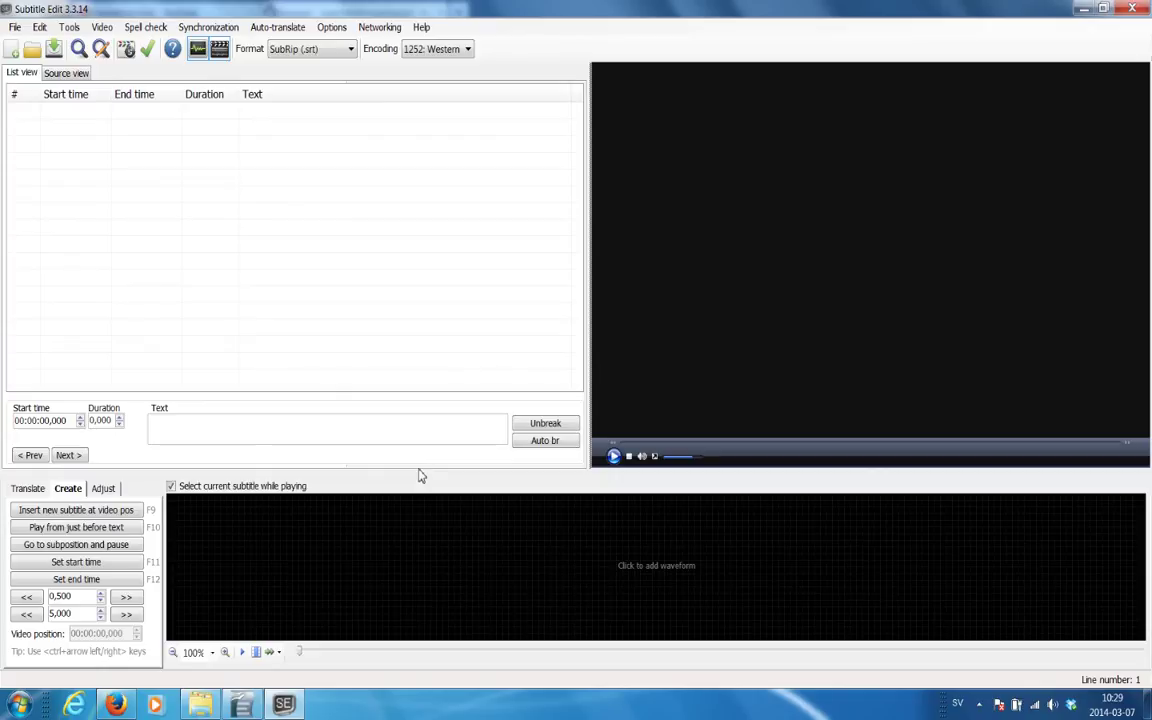
drag(423, 473, 423, 328)
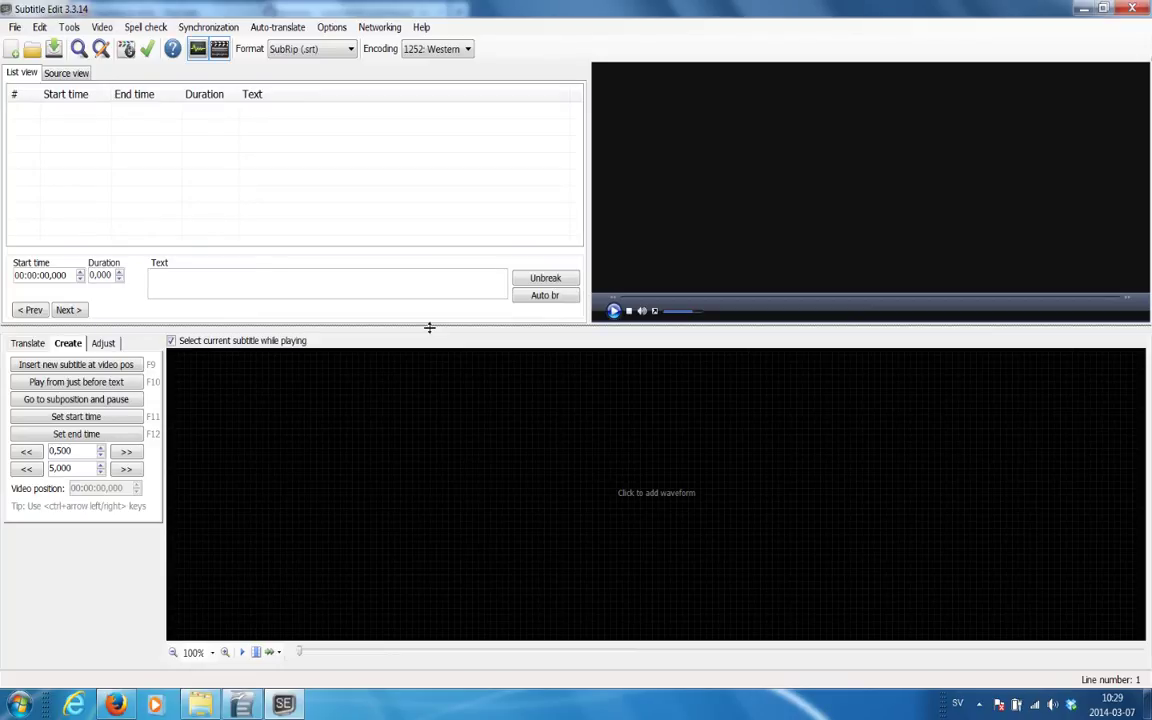
drag(429, 327, 415, 484)
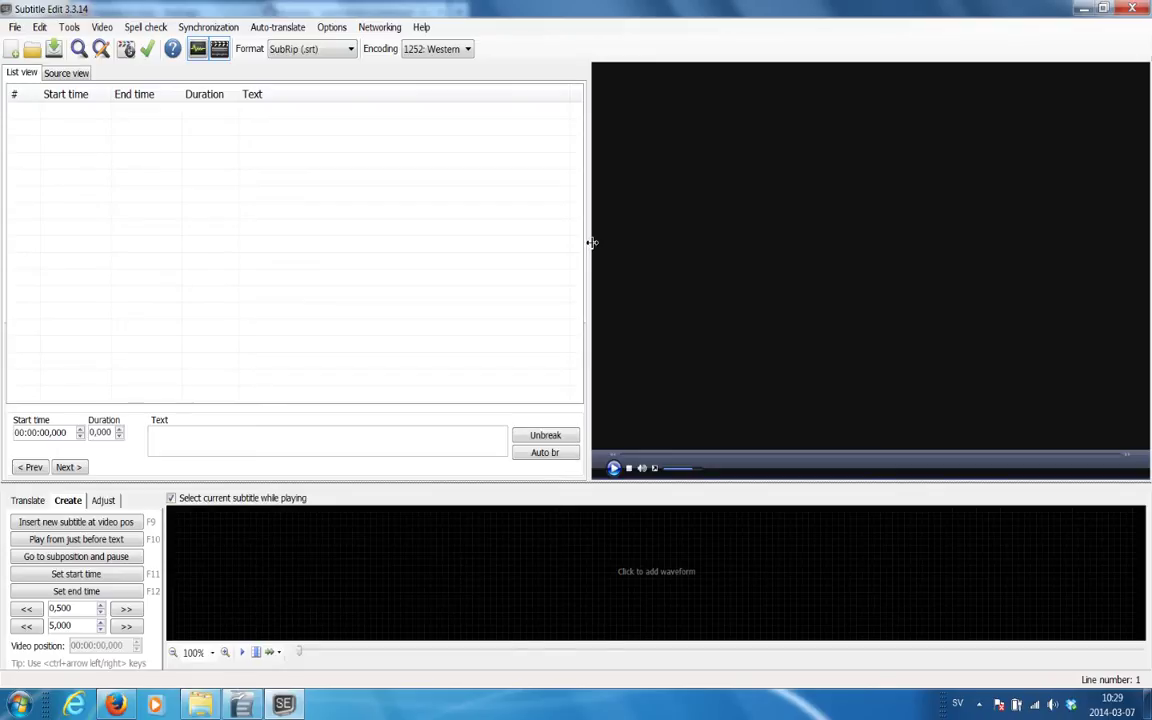
mouse_move(592, 242)
mouse_down()
mouse_move(567, 253)
mouse_move(591, 251)
mouse_up()
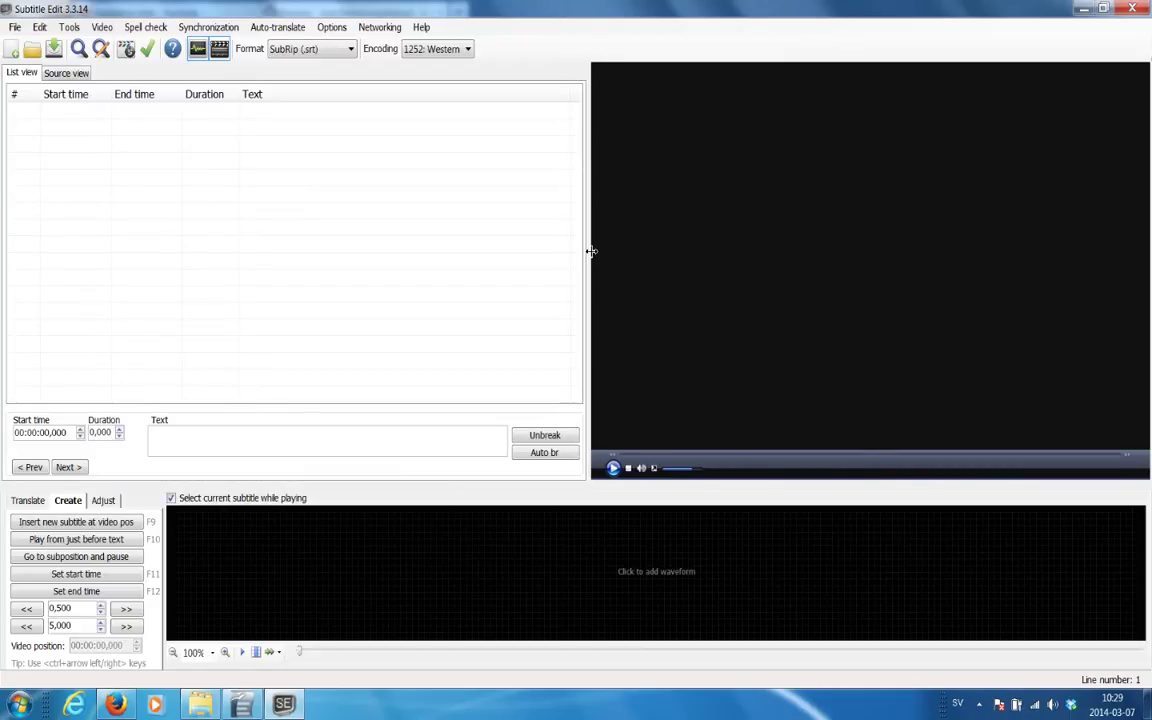
- Enter 80 in Tools > Minimum display time between subtitles and apply it
click(70, 28)
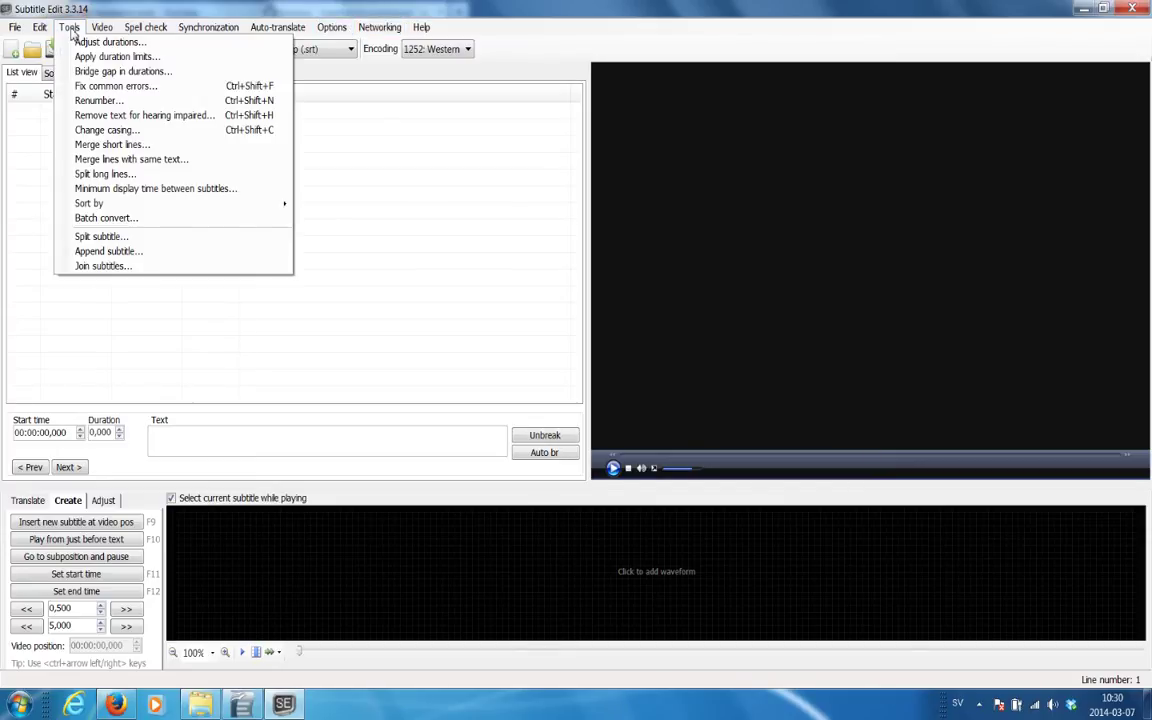
click(178, 192)
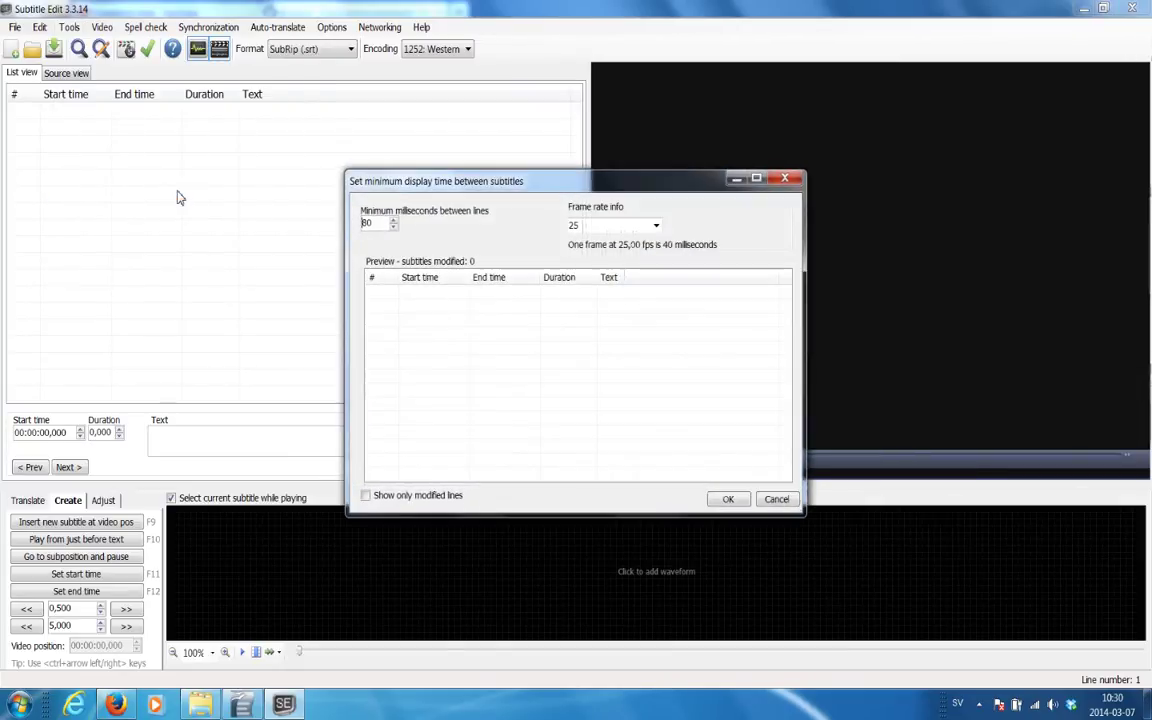
text(80)
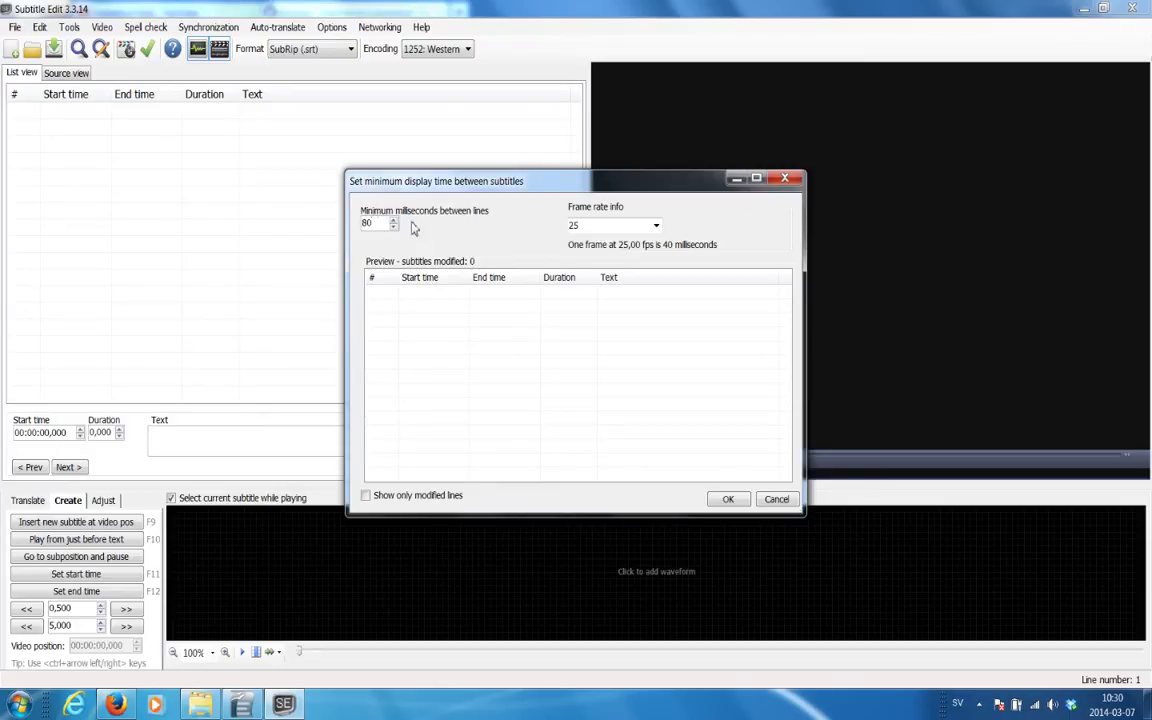
double_click(375, 222)
click(375, 222)
click(726, 500)
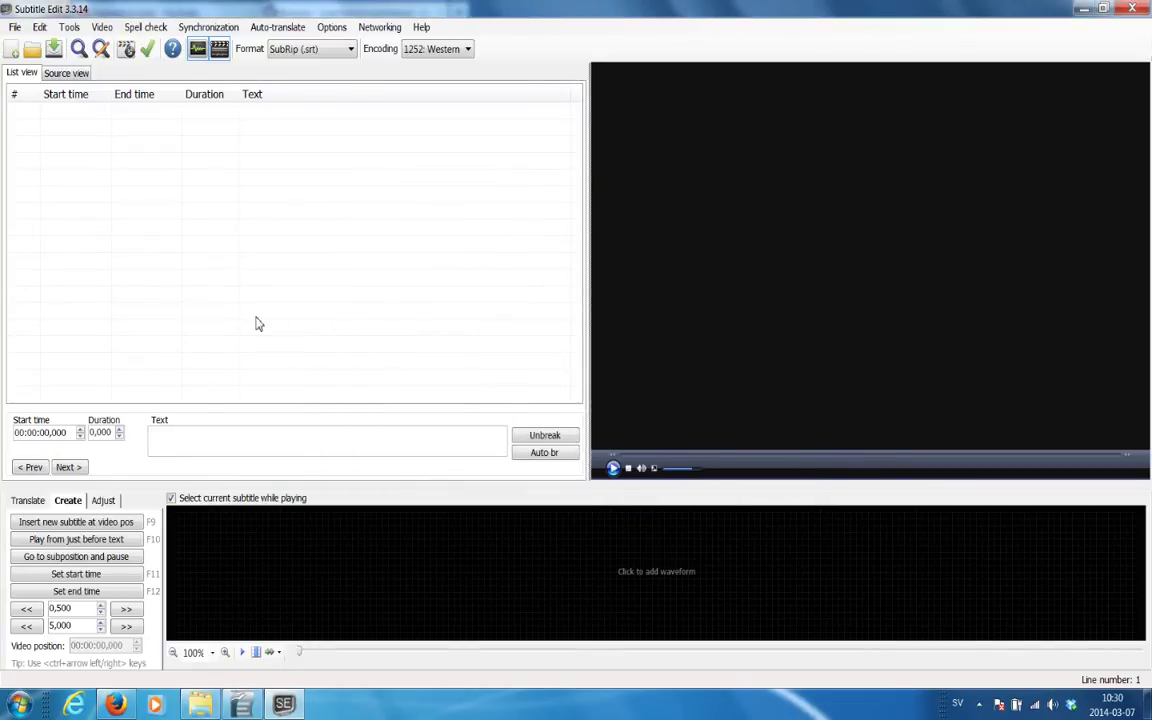
- Open the Settings dialog from the Options menu and move it slightly up and left
click(331, 27)
click(347, 44)
drag(442, 170, 433, 163)
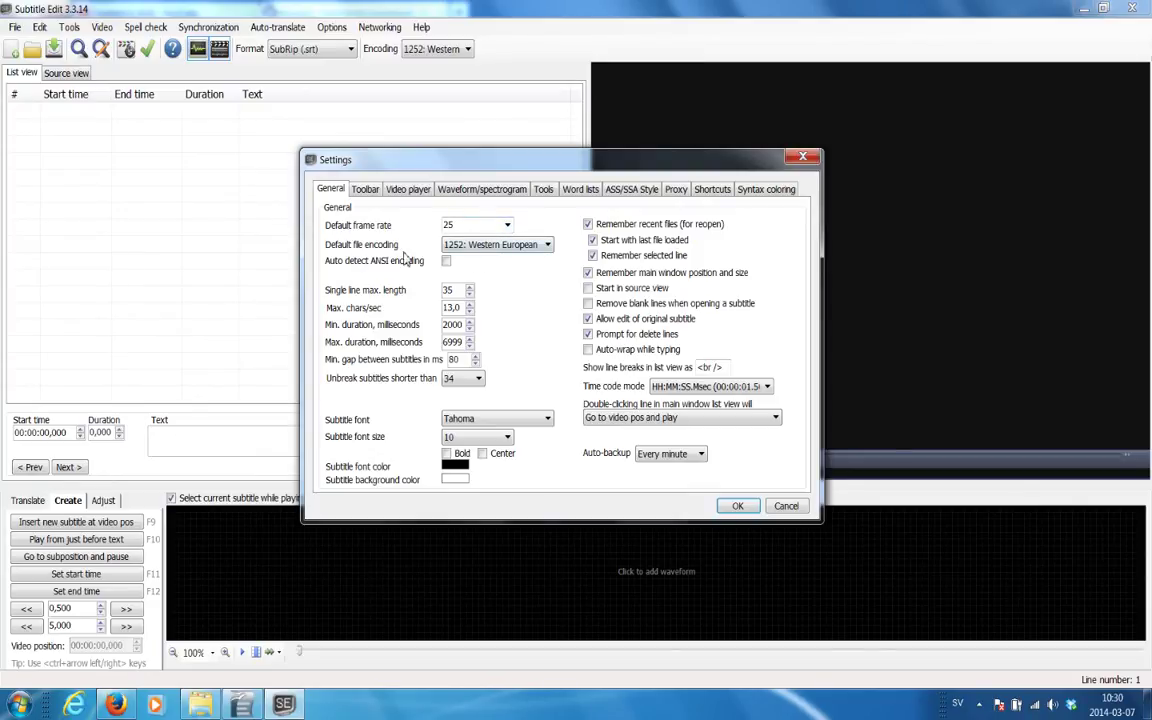
- Browse the default file encoding choices, keeping 1252: Western European
click(549, 246)
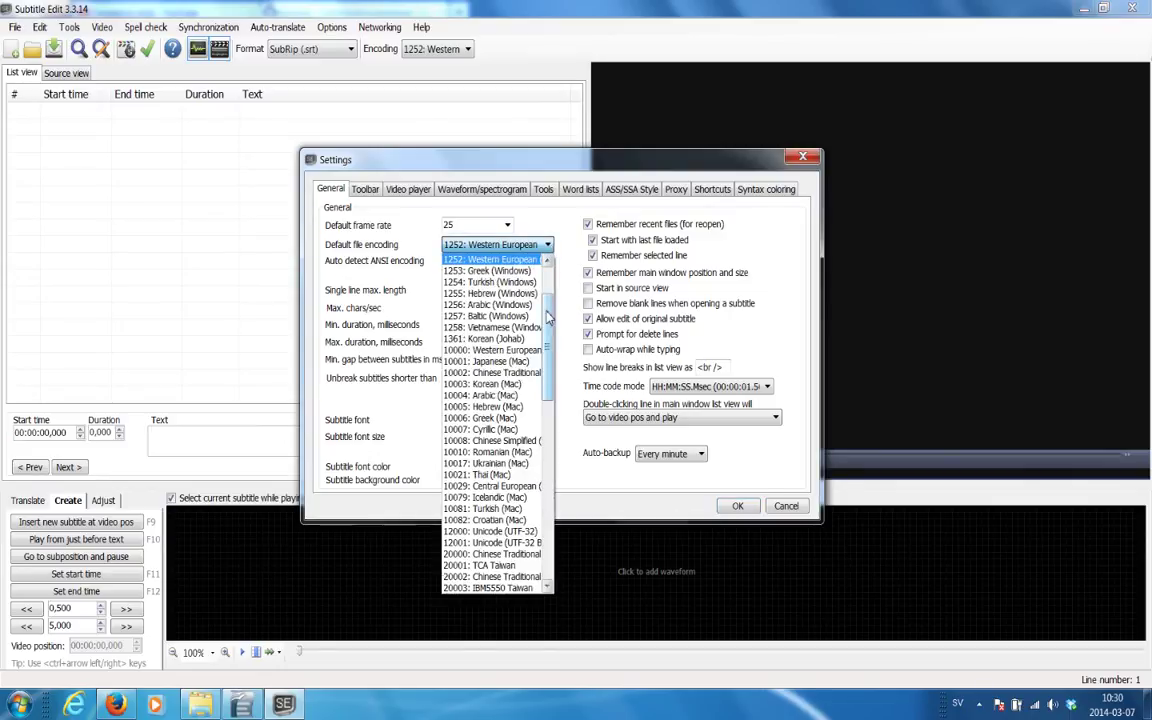
scroll(551, 285, up, 3)
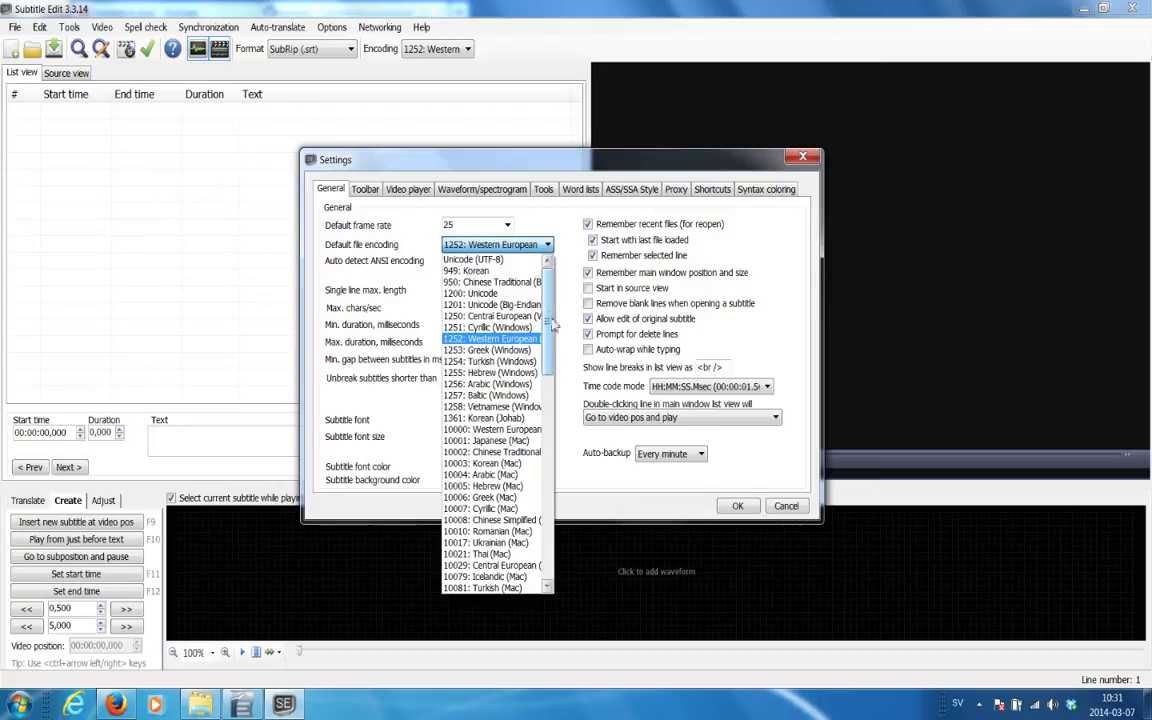
click(518, 344)
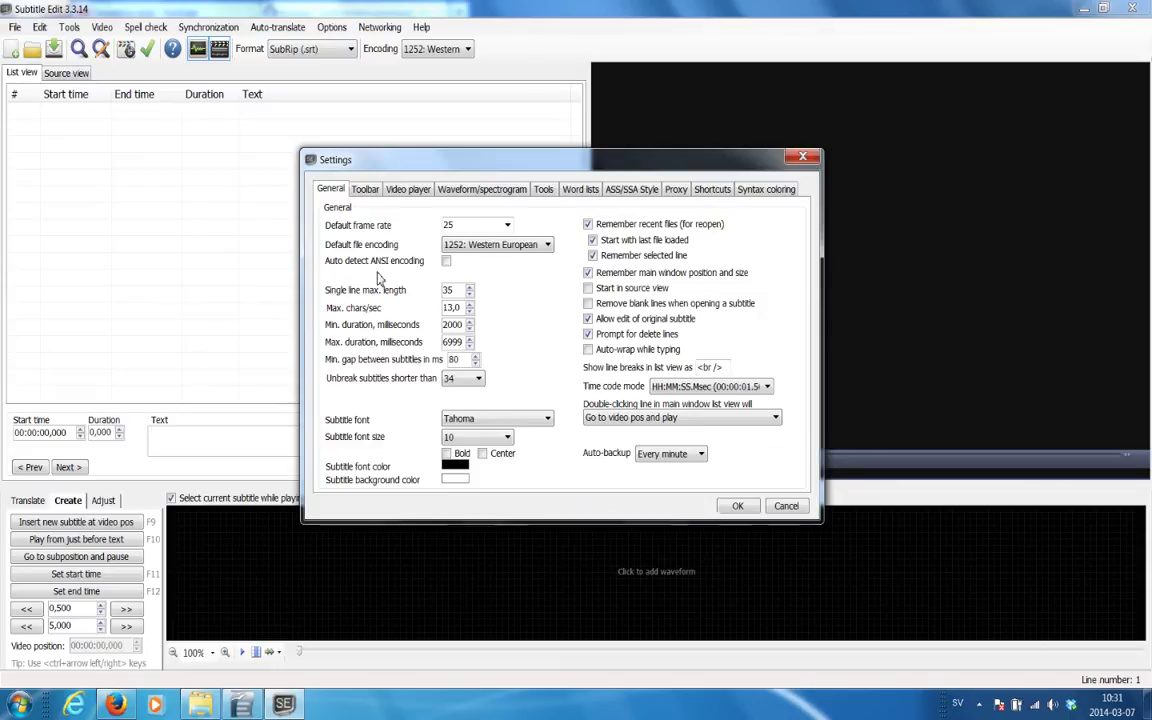
click(547, 246)
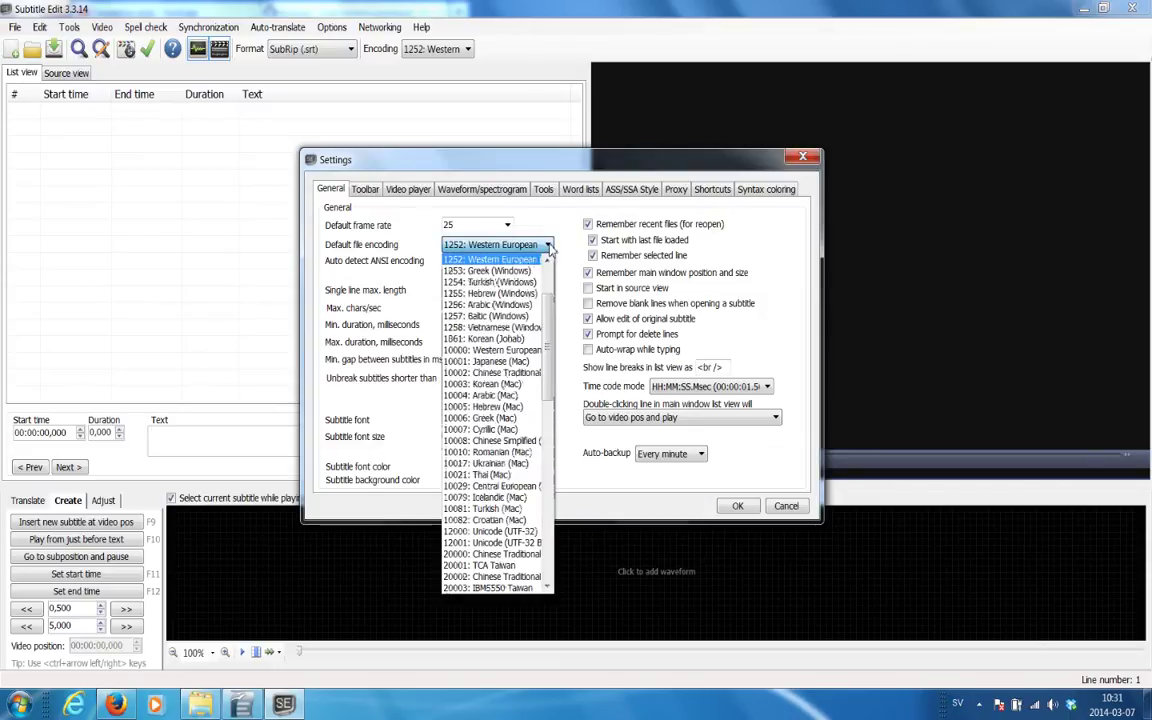
drag(546, 318, 550, 287)
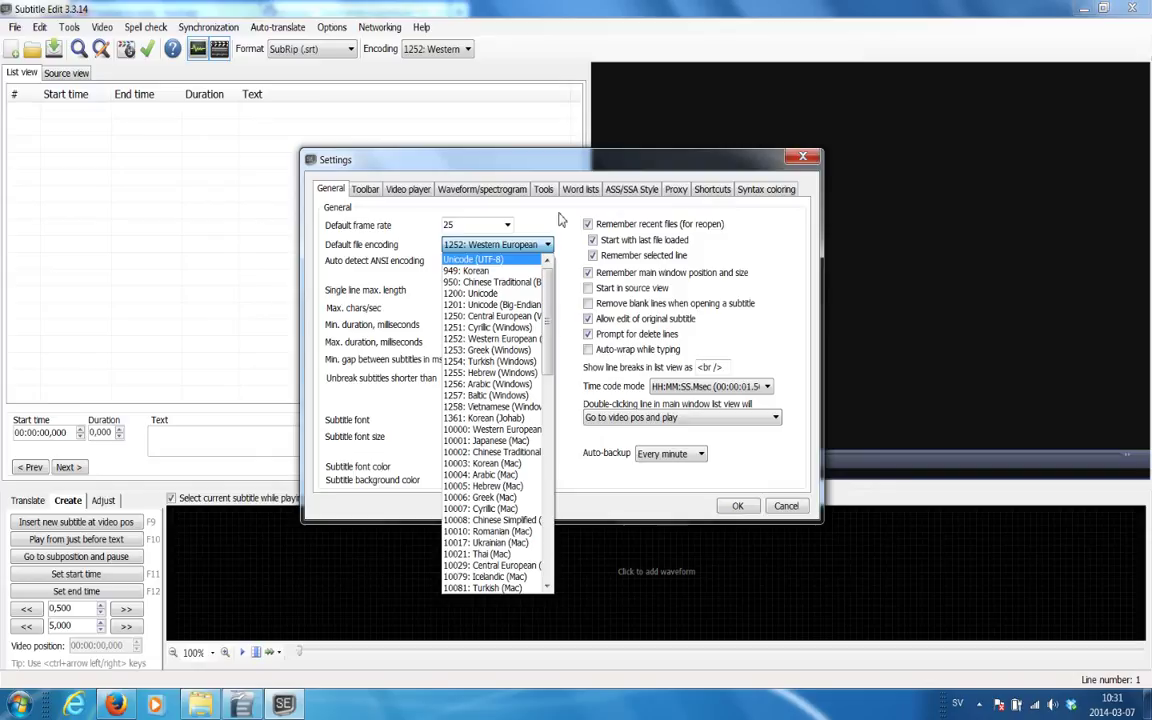
click(560, 228)
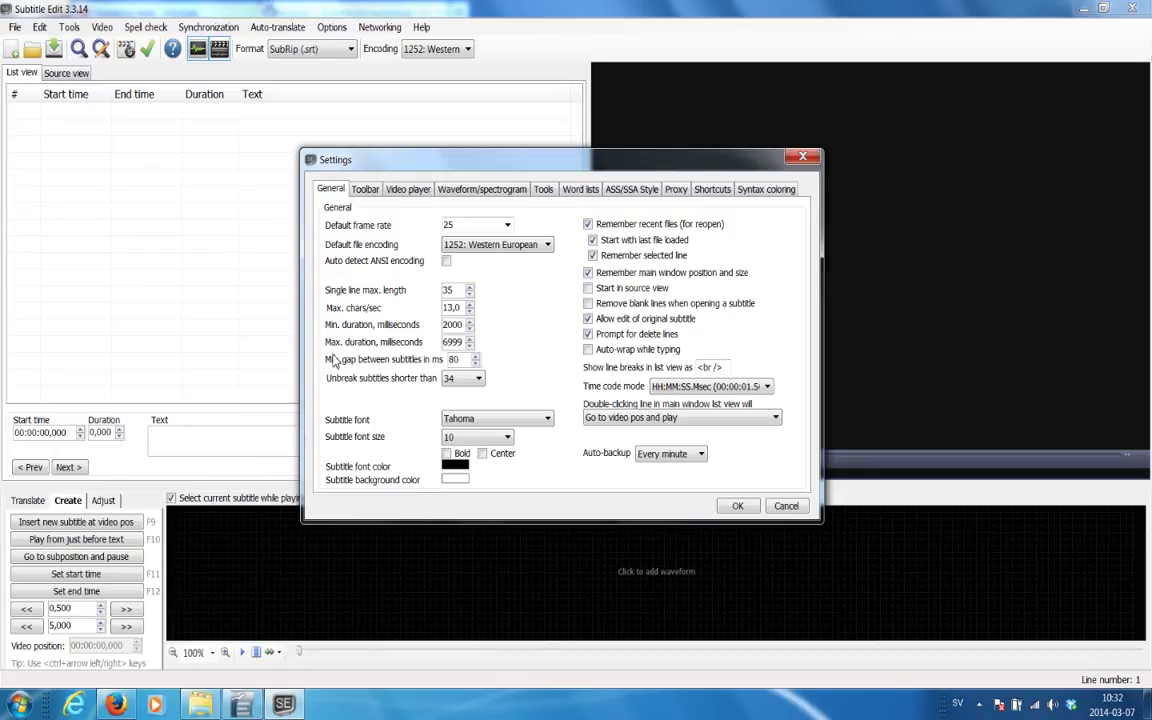
double_click(455, 359)
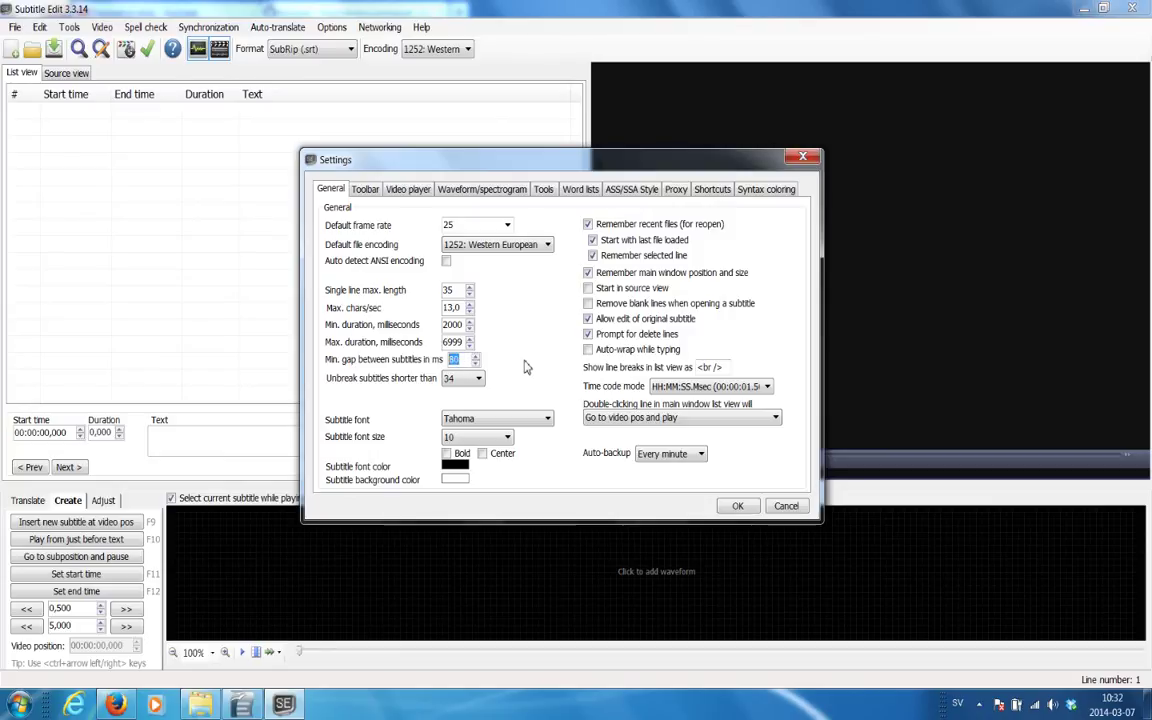
key(shift+Home)
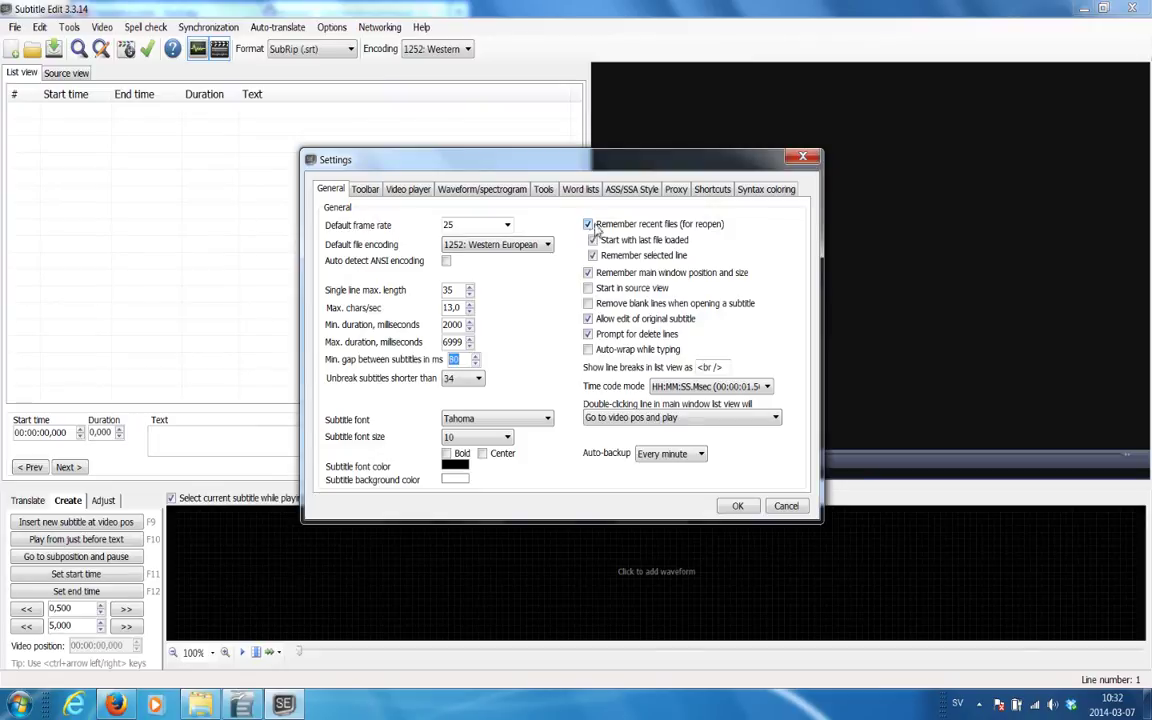
click(592, 240)
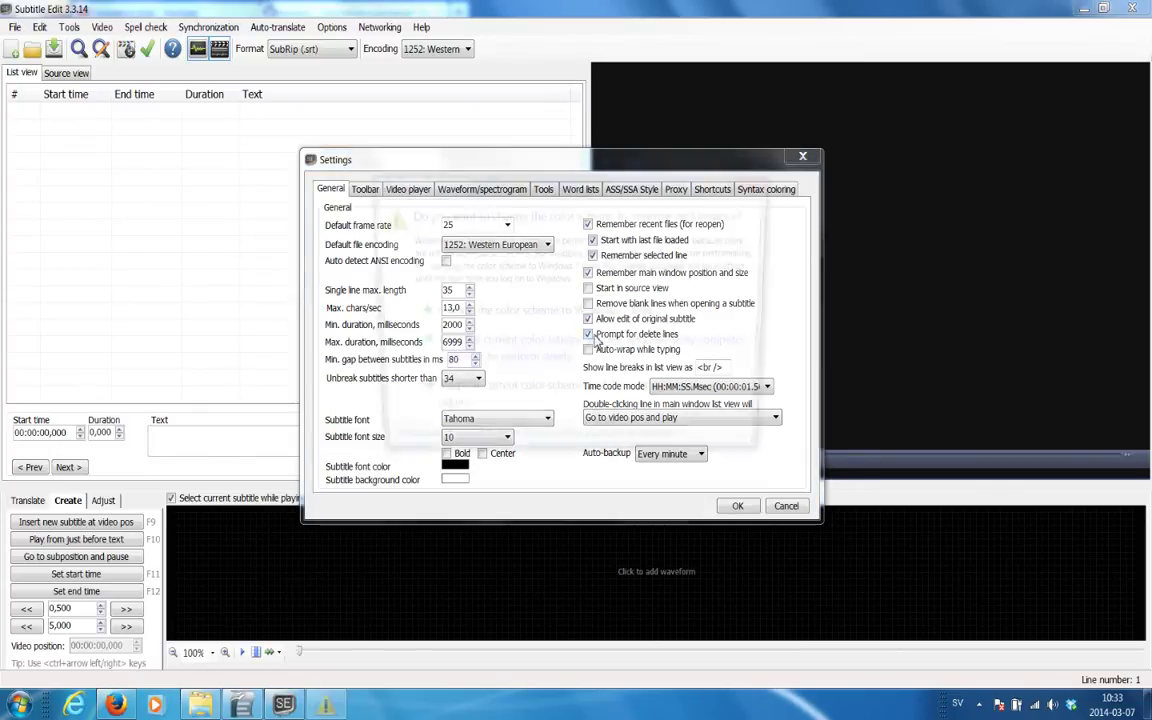
click(671, 366)
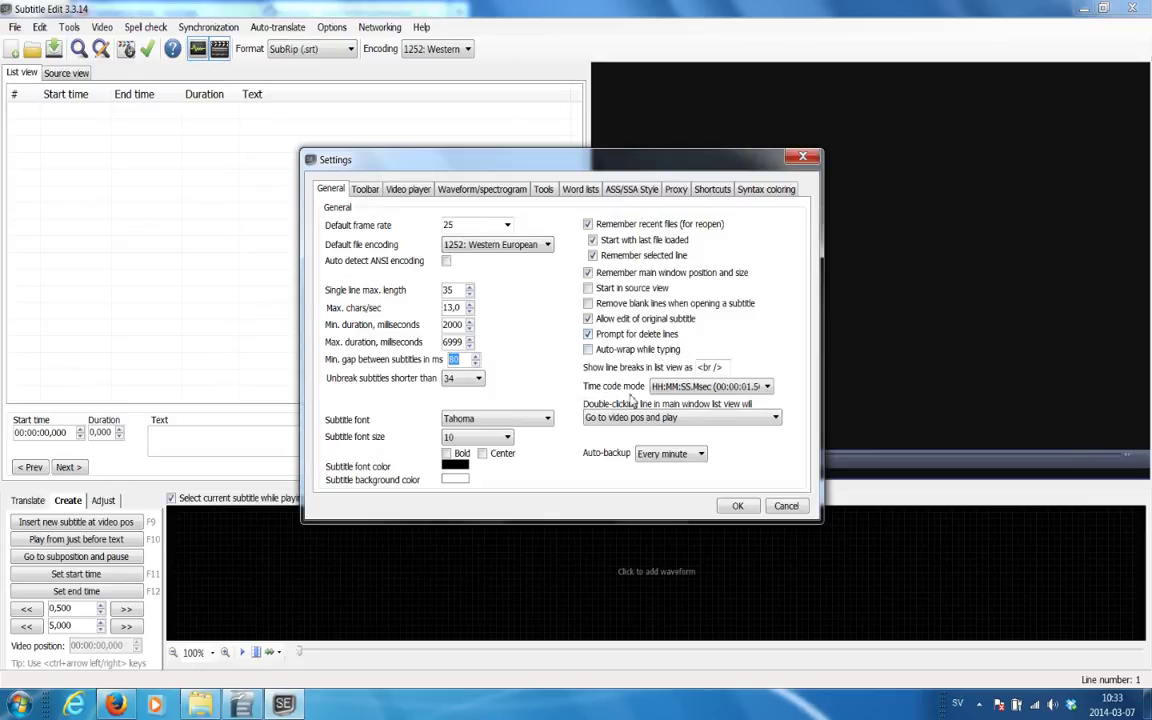
click(768, 388)
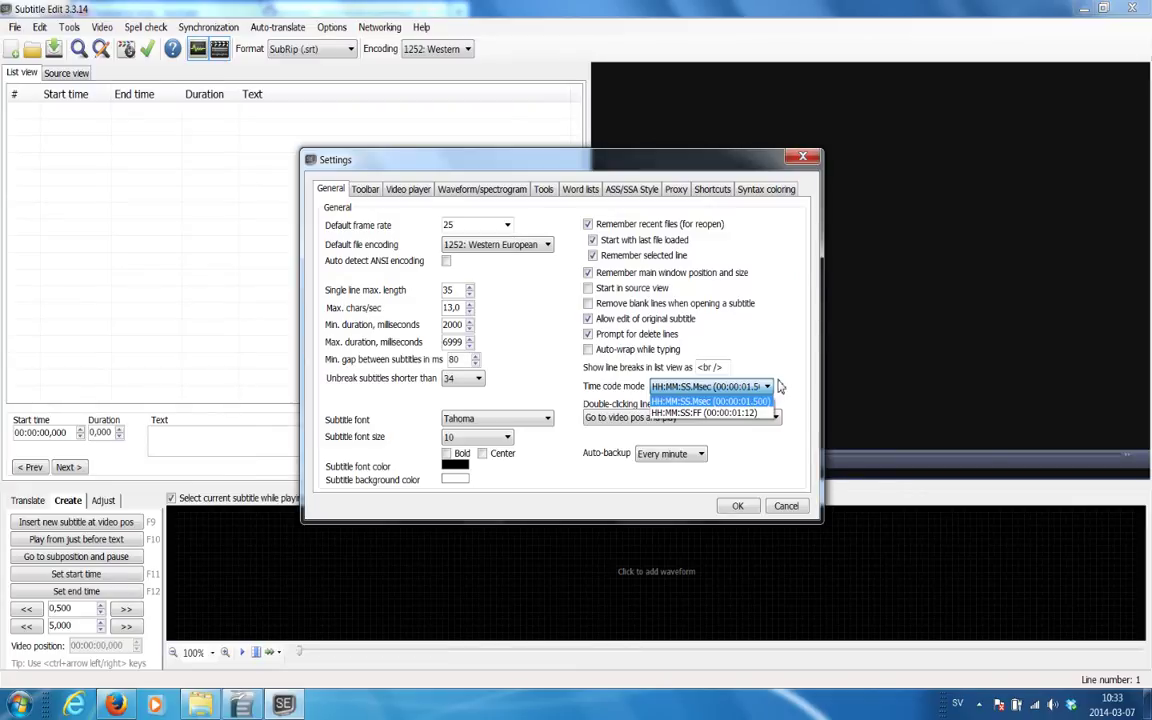
click(700, 401)
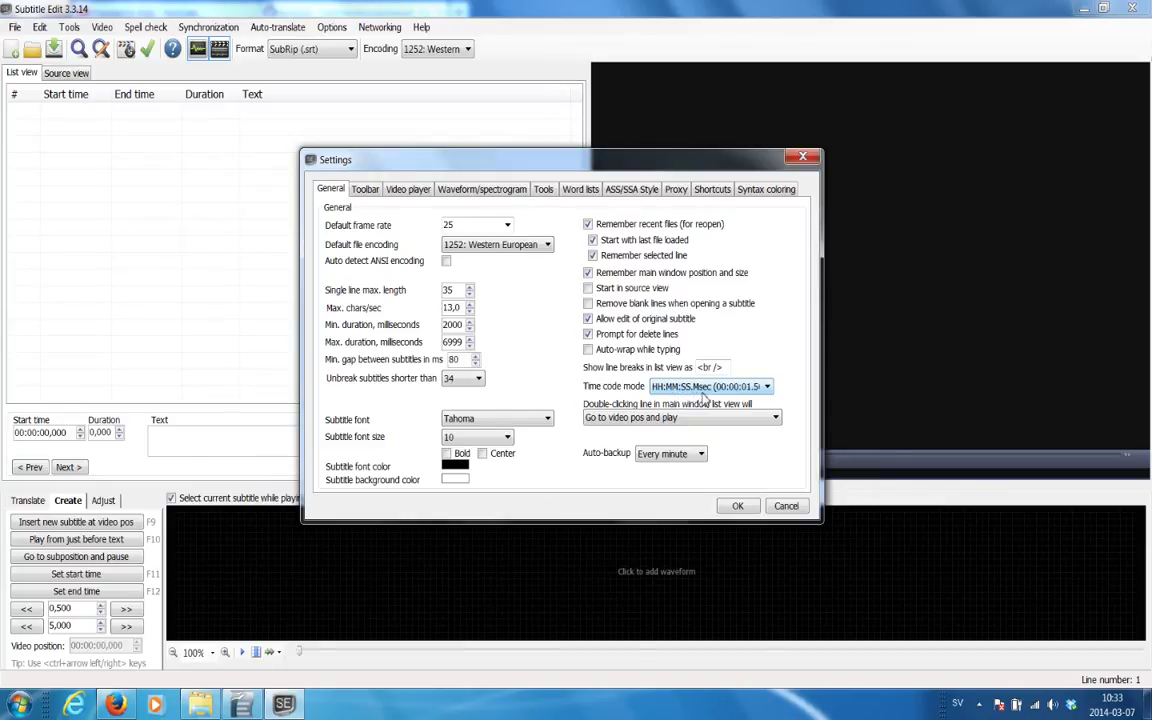
click(768, 388)
click(768, 390)
click(776, 419)
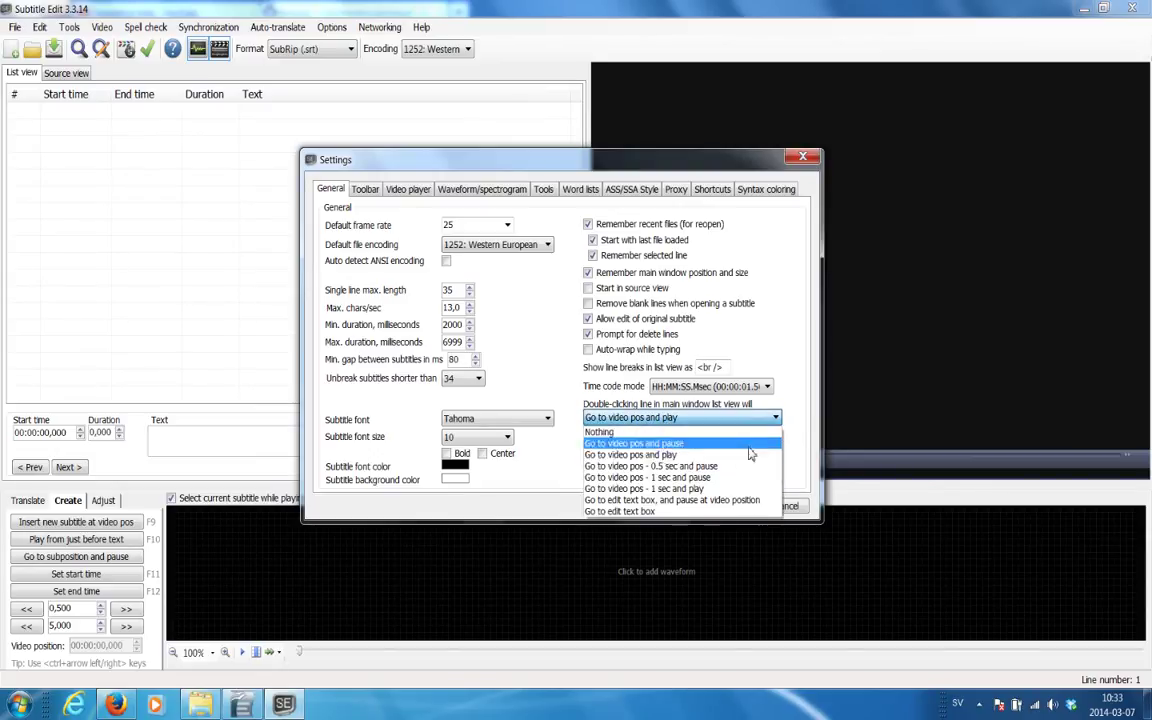
click(766, 459)
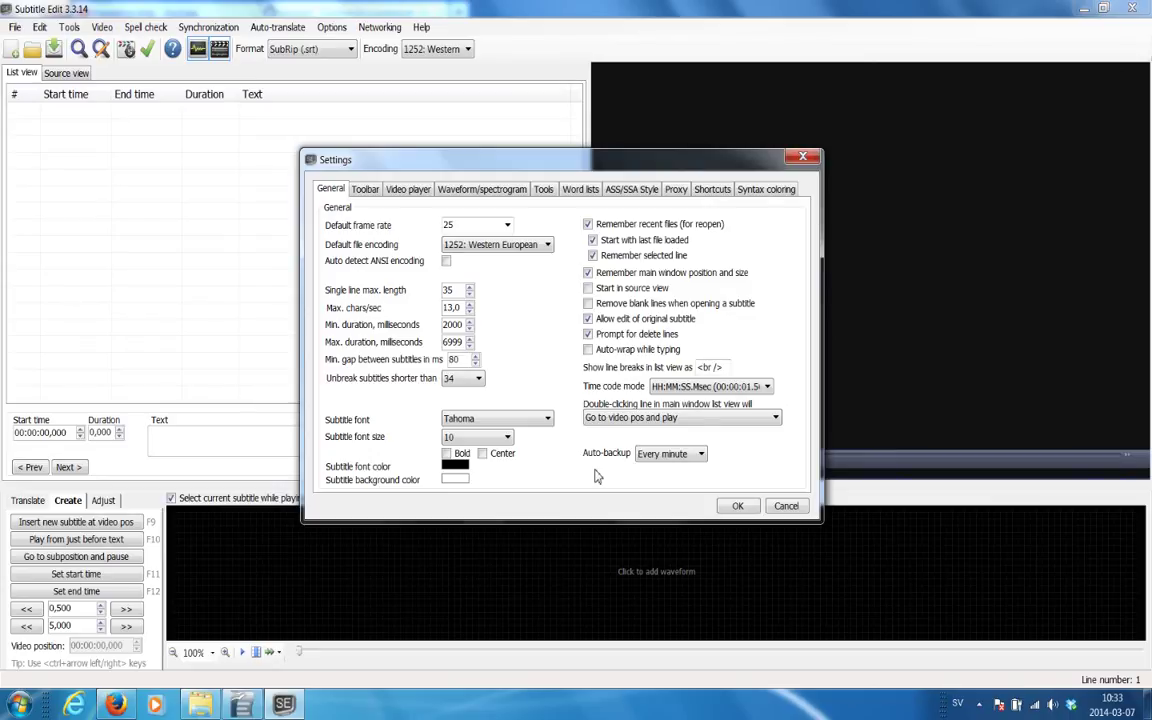
click(702, 455)
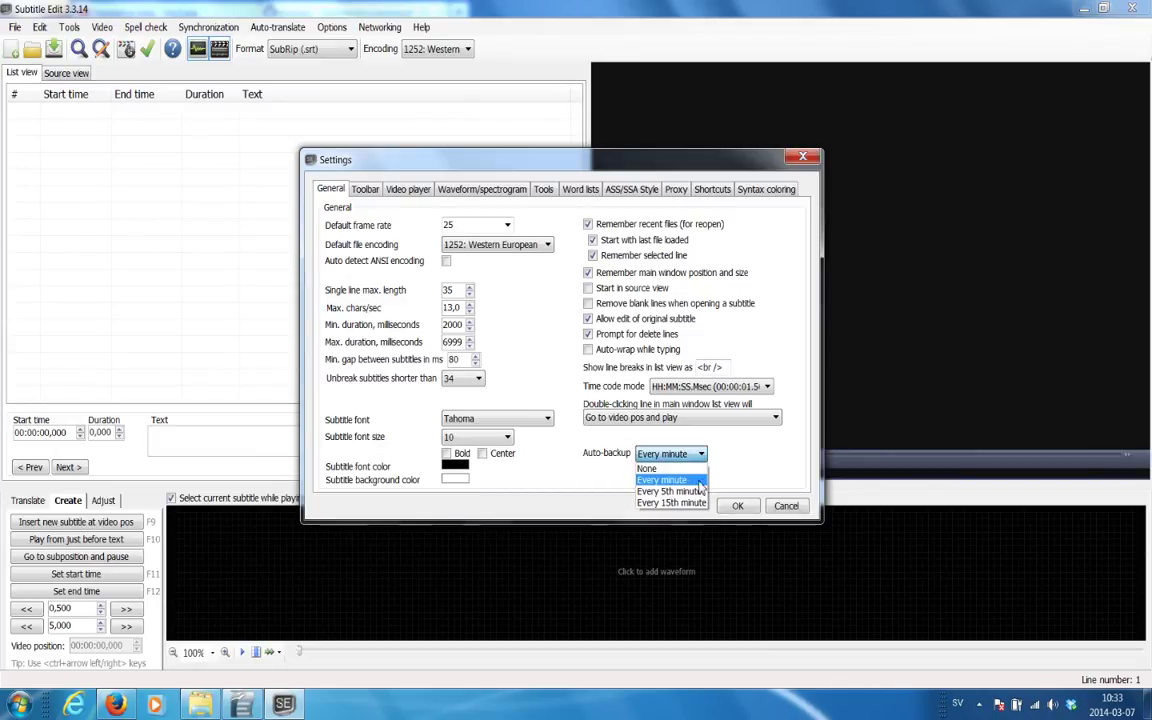
click(700, 481)
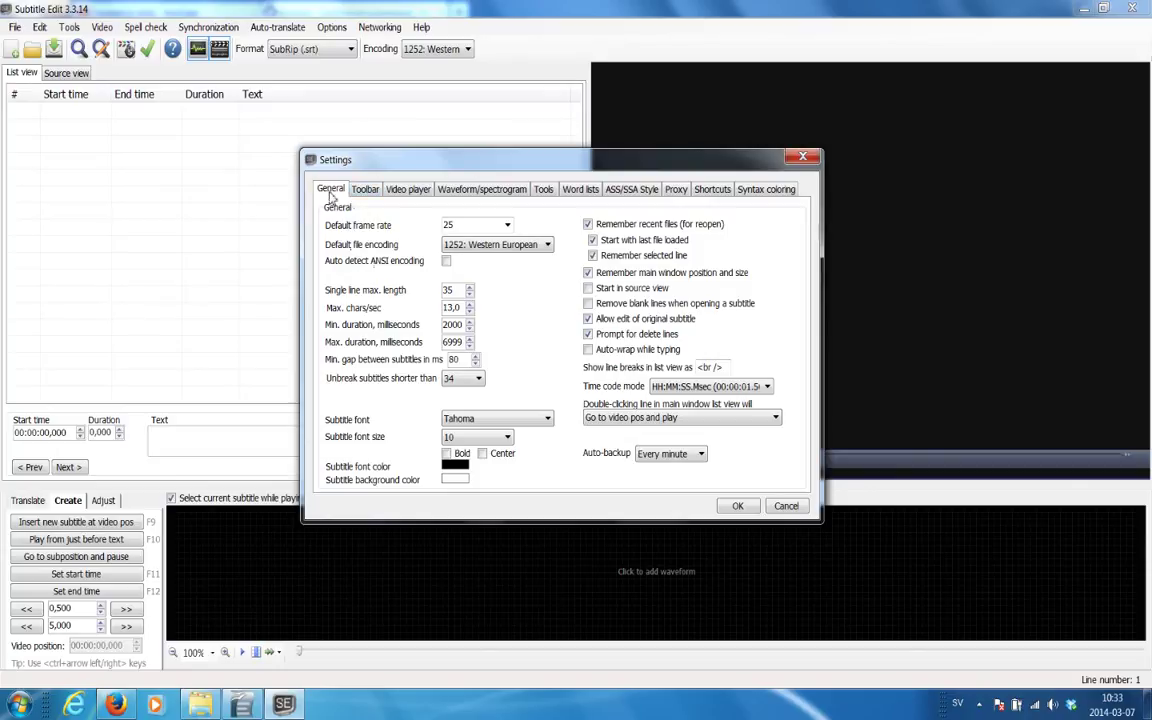
- Check the Video player page (VLC, preview font size 10) and its Free Dictionary and Wikipedia search URL fields
click(407, 190)
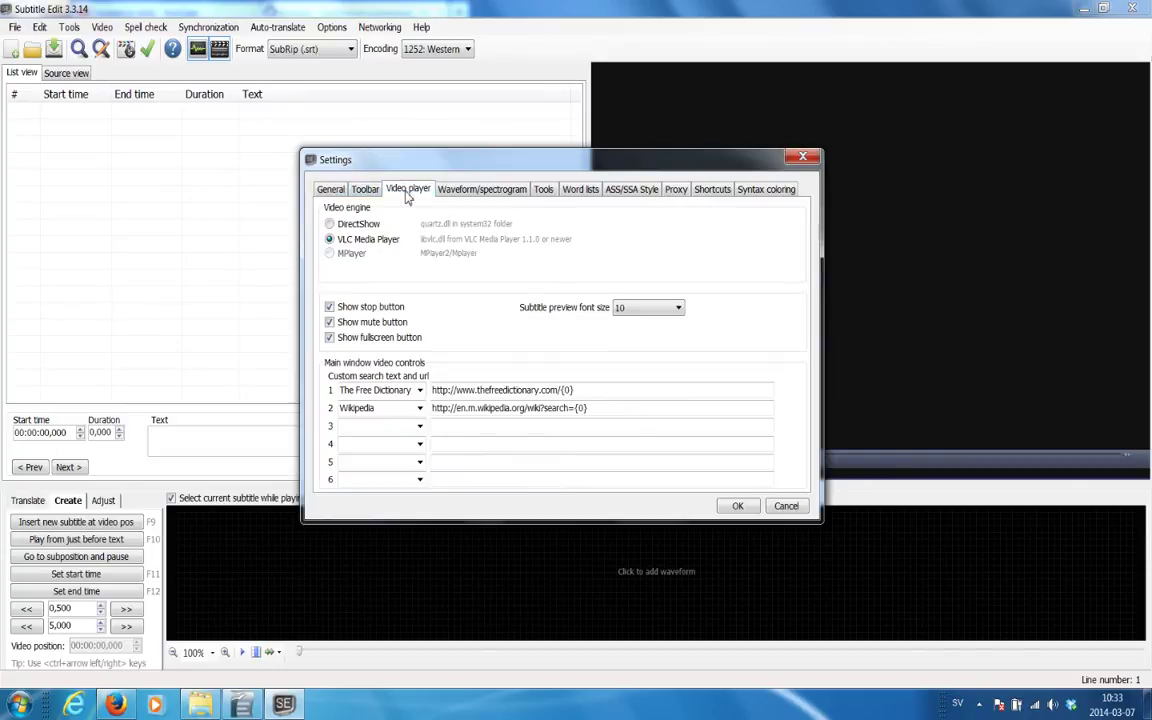
click(680, 309)
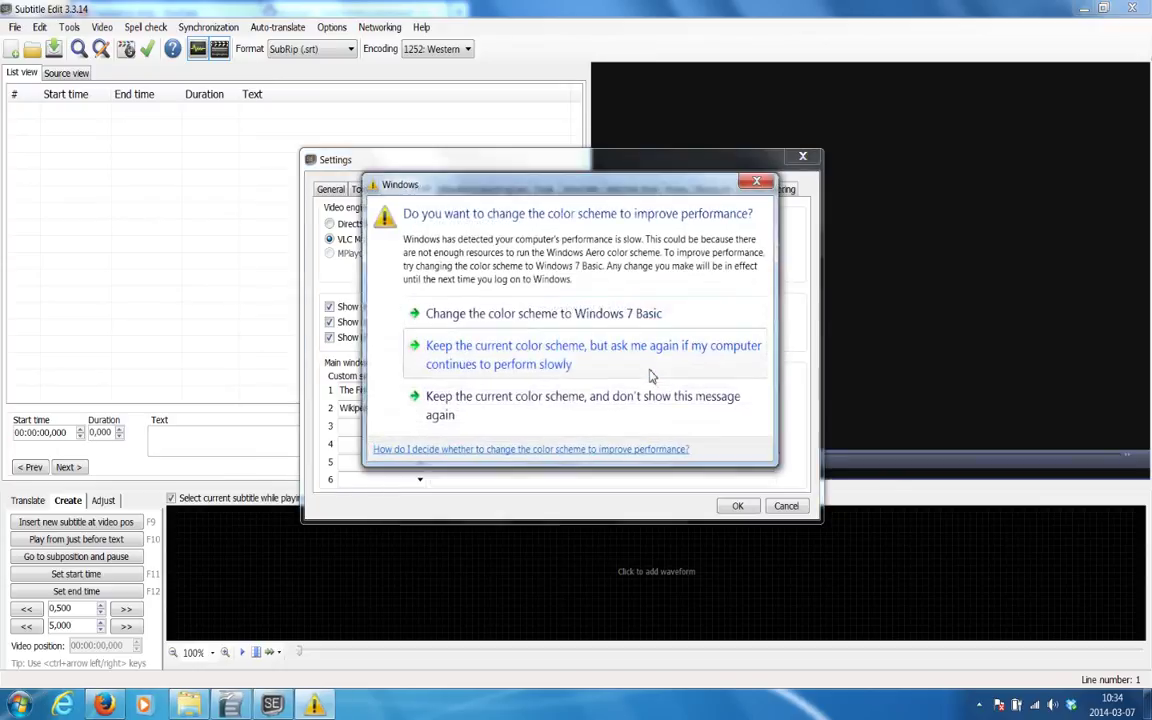
click(754, 180)
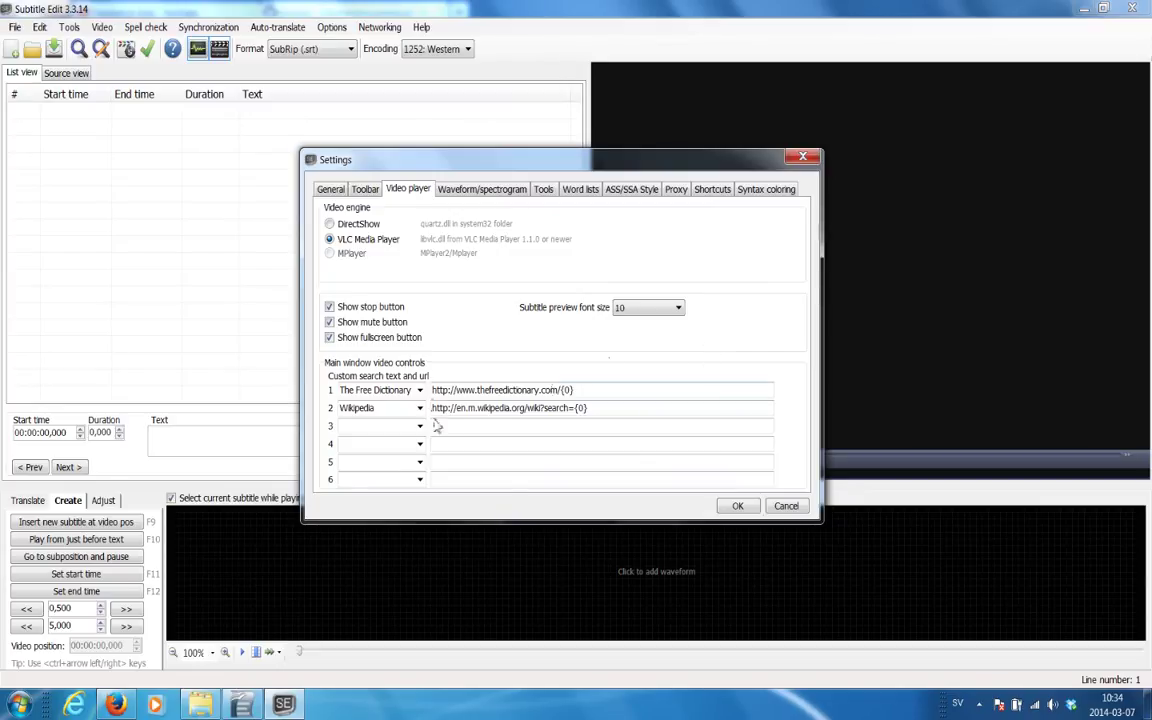
click(590, 391)
click(615, 407)
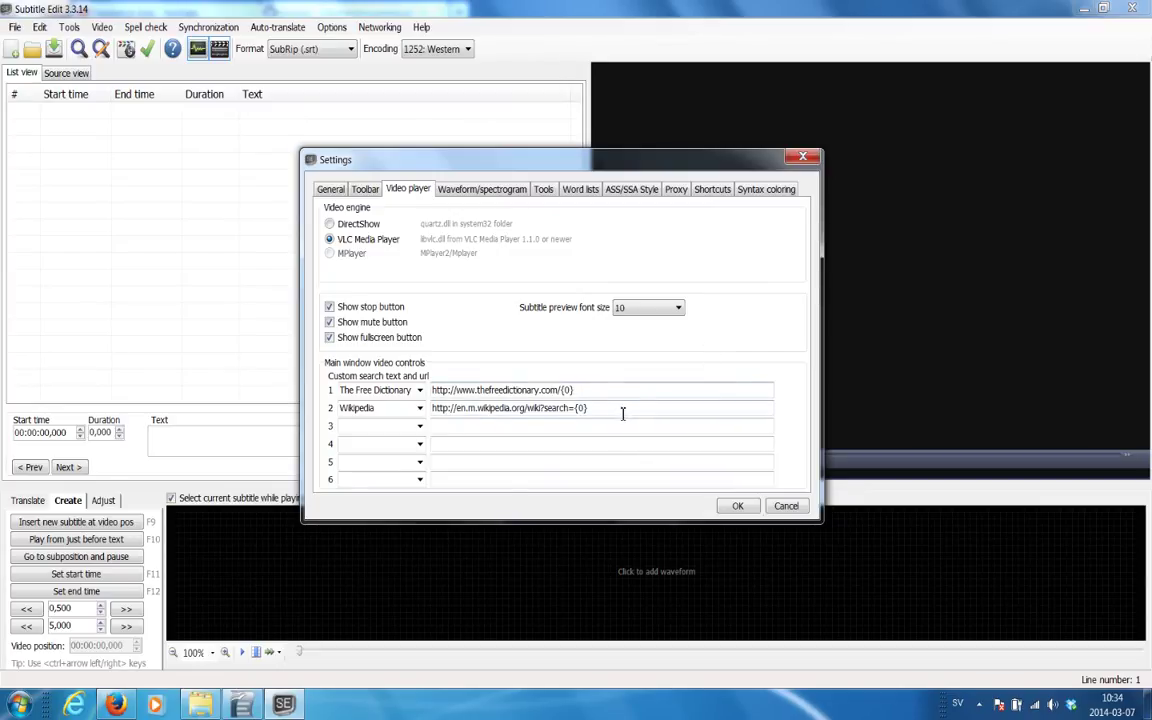
- Save the settings with OK and keep 1252 Western European in the toolbar encoding list
click(737, 507)
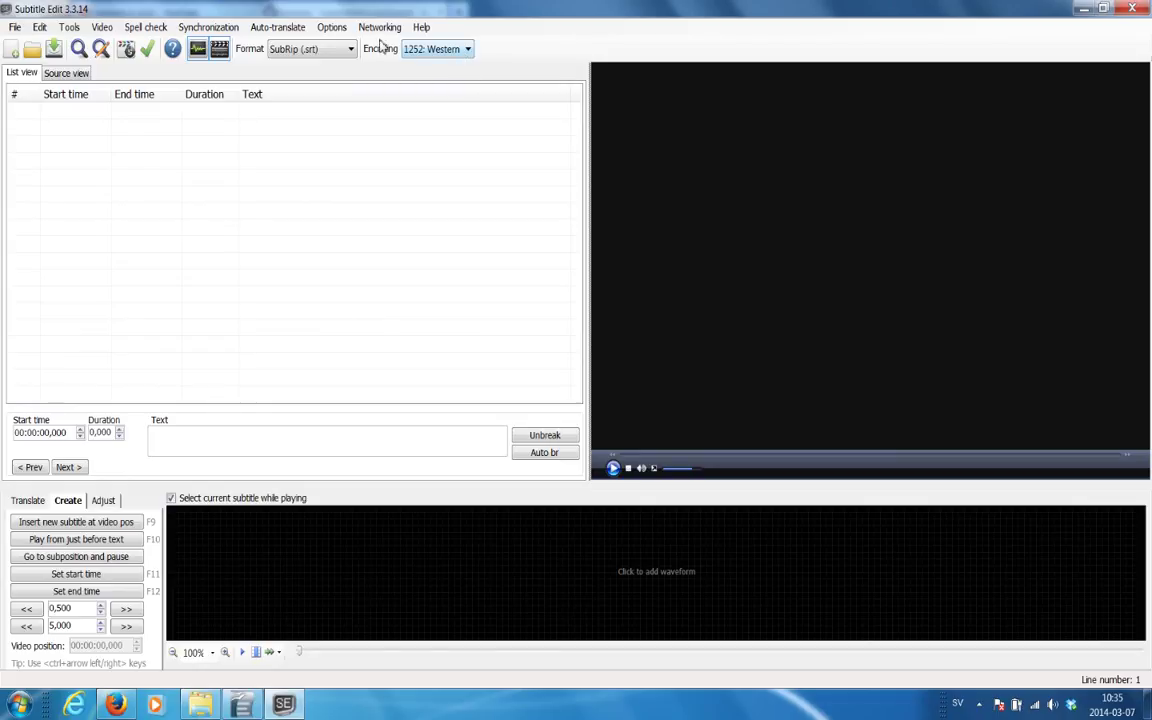
click(467, 50)
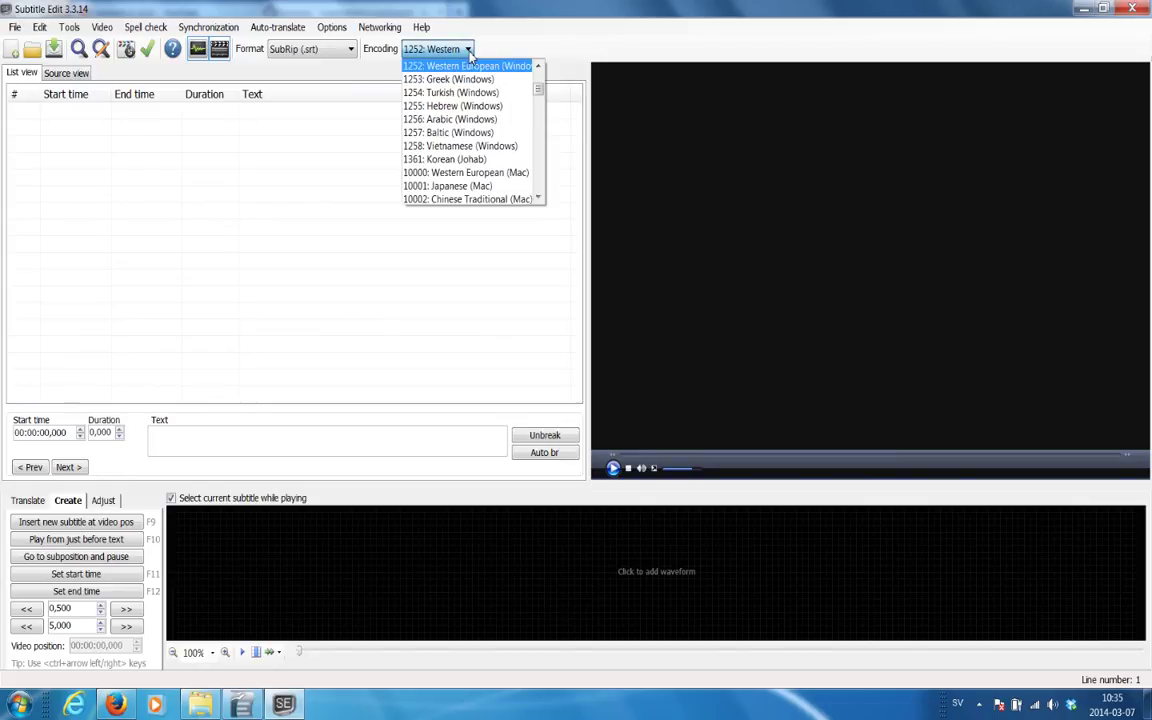
click(455, 68)
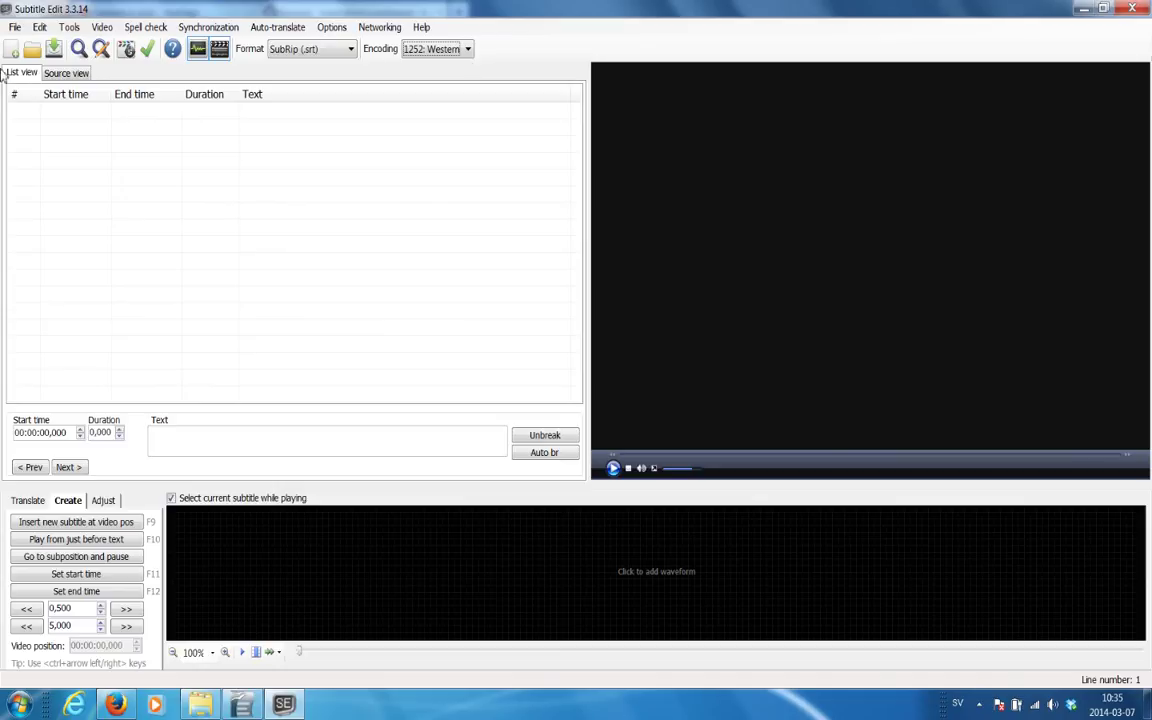
- Browse the File menu twice, dismiss the Windows color scheme prompt, and reopen File
click(13, 29)
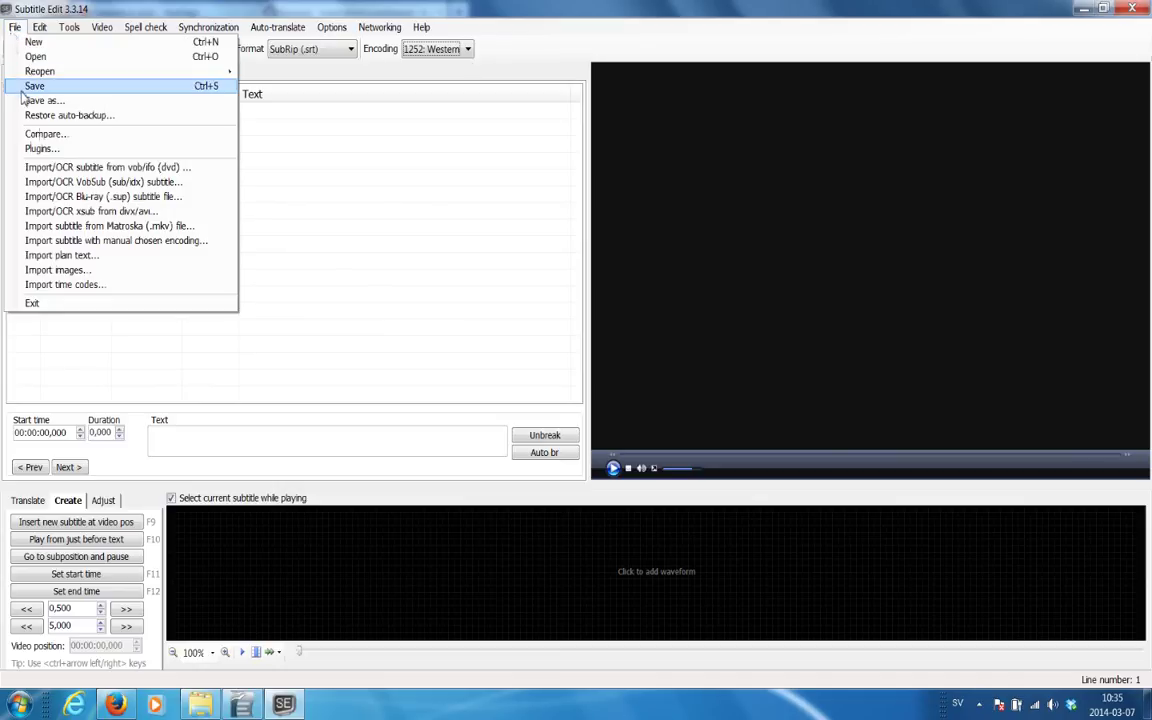
click(532, 66)
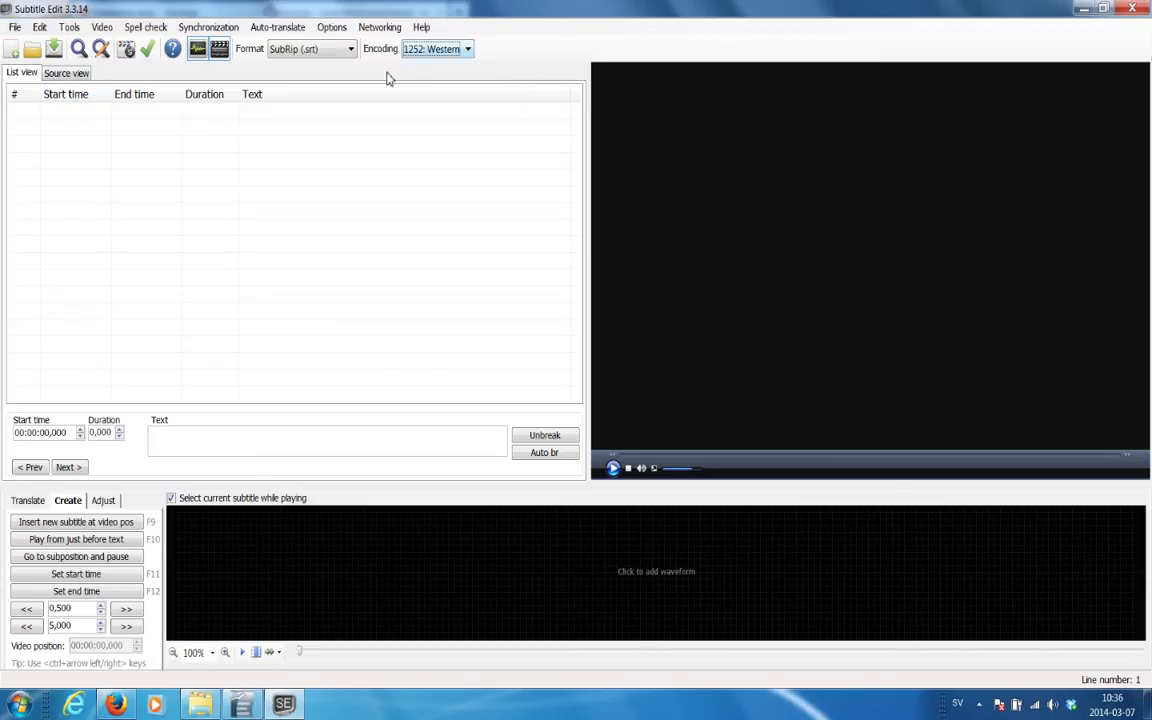
click(12, 29)
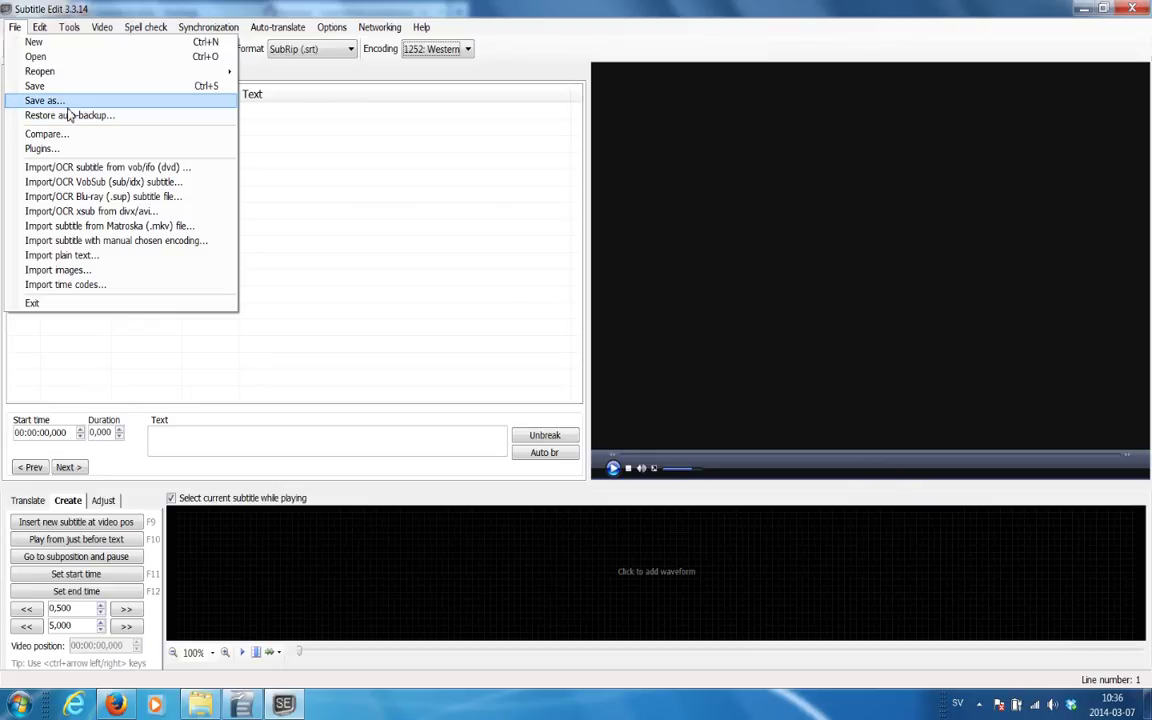
click(435, 66)
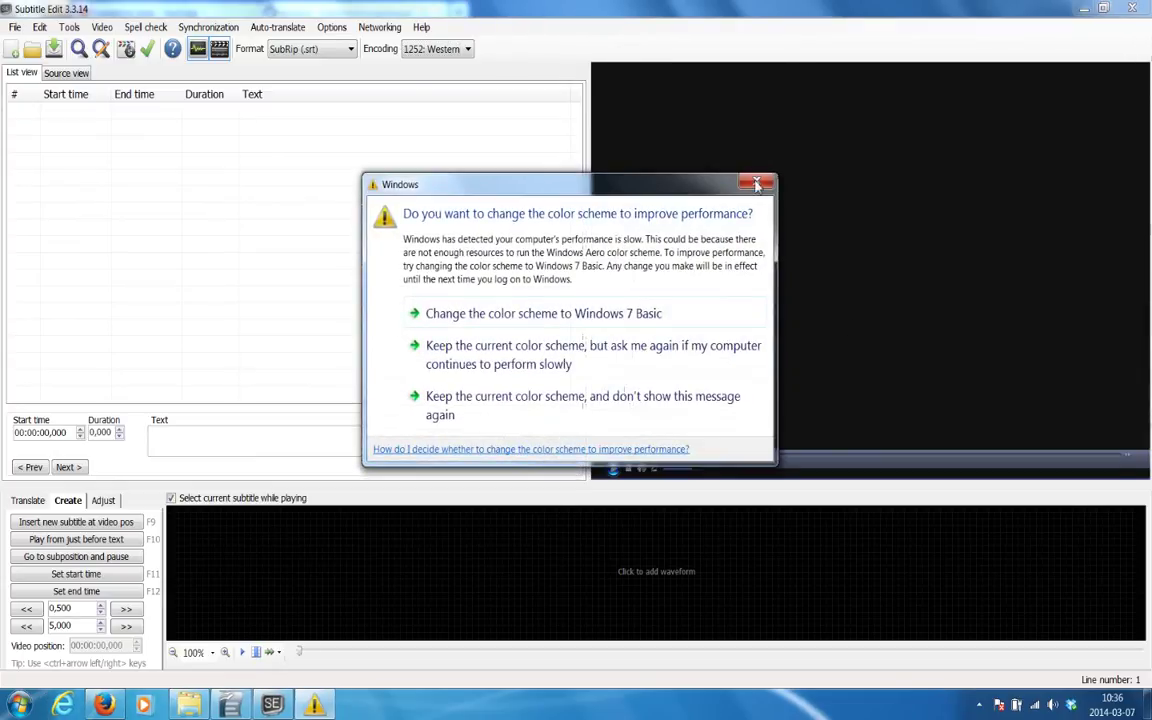
click(754, 182)
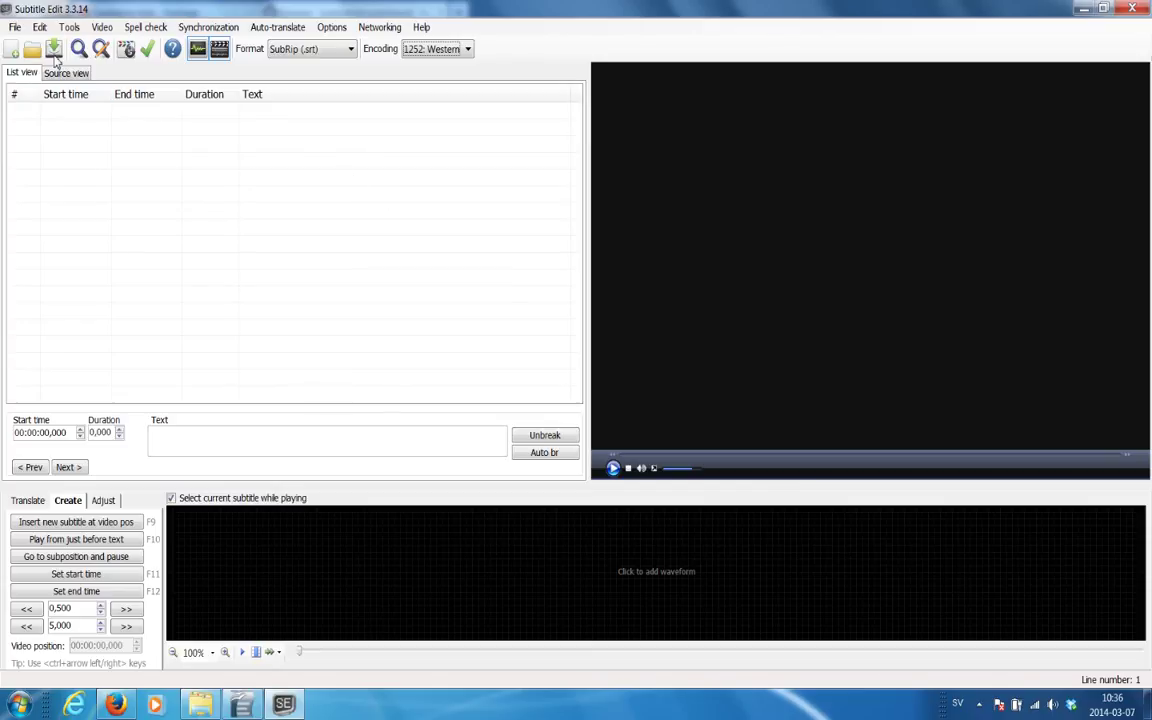
click(14, 28)
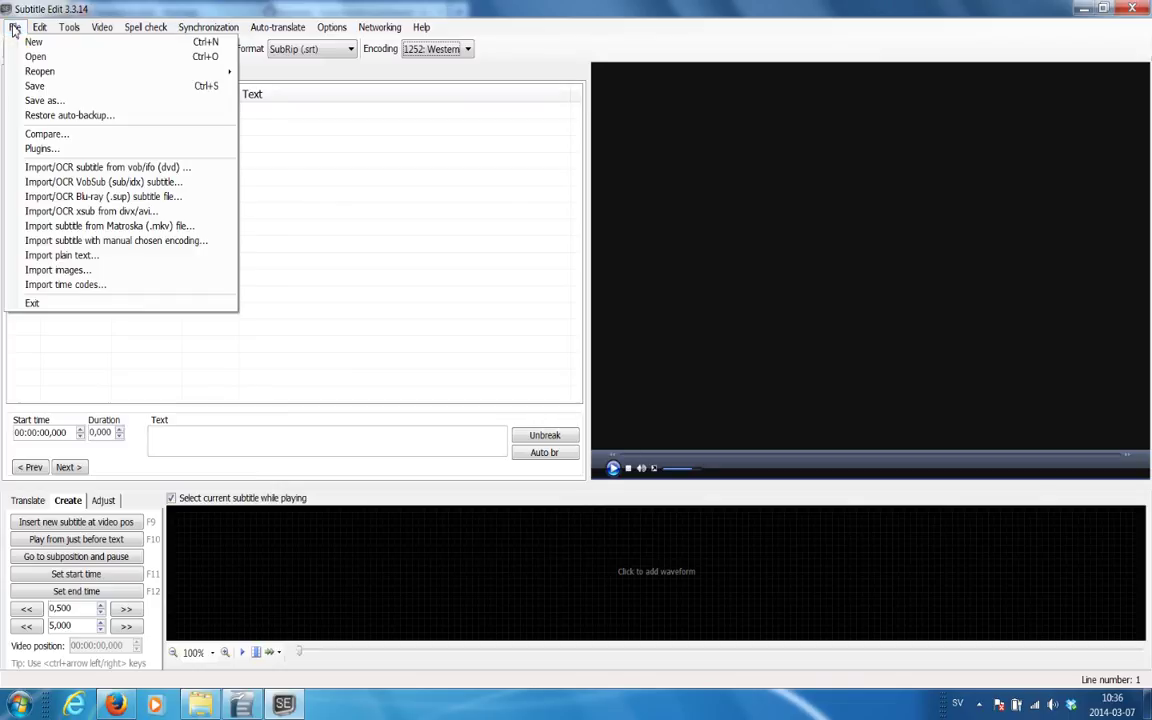
- Open Restore auto-backup, inspect the 16:32:37, 15:58:05 and 15:59:05 backups, then cancel without restoring
click(127, 117)
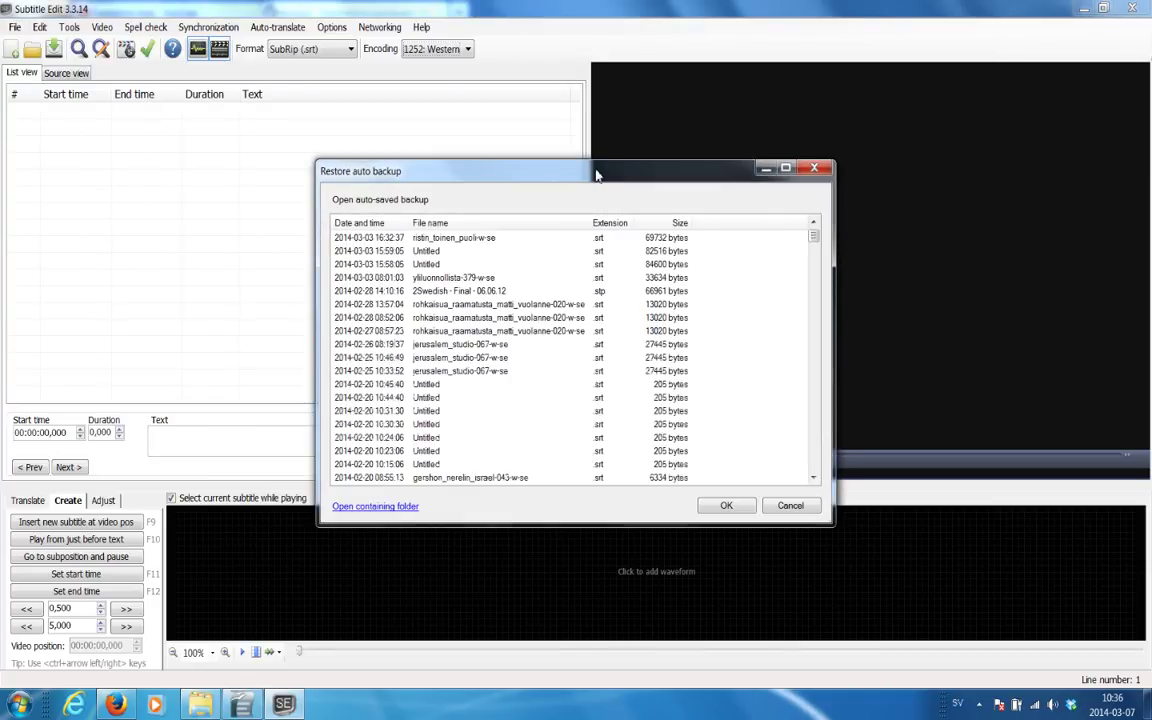
drag(596, 175, 520, 133)
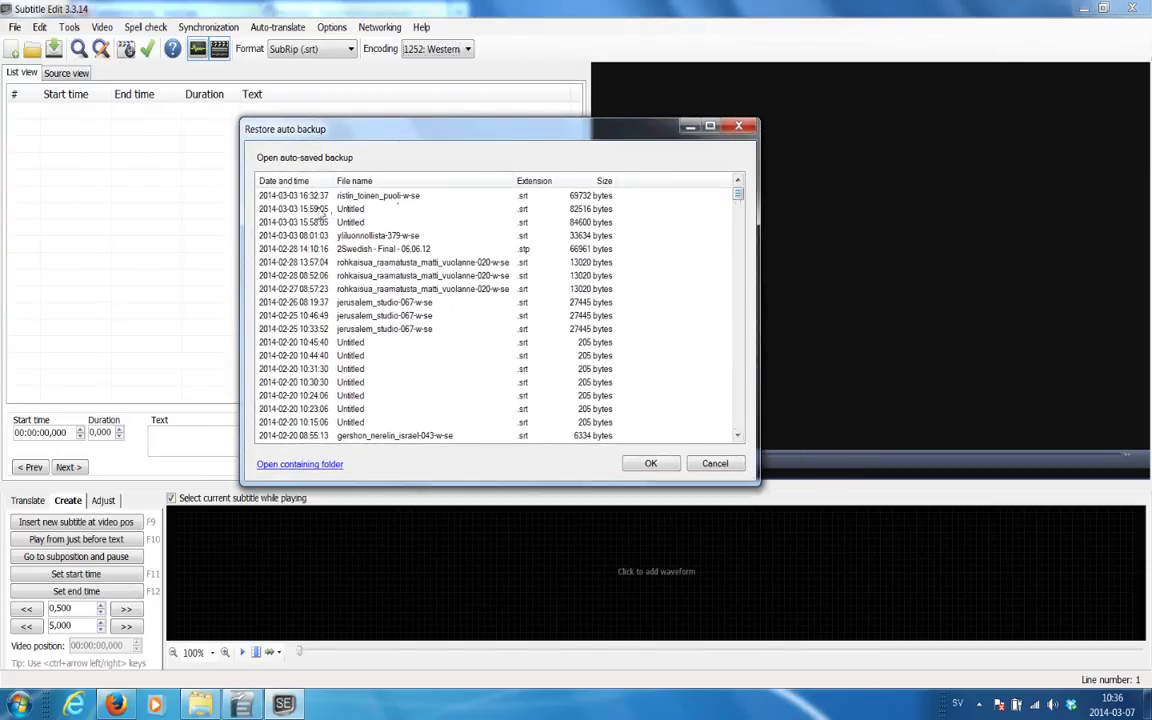
click(262, 195)
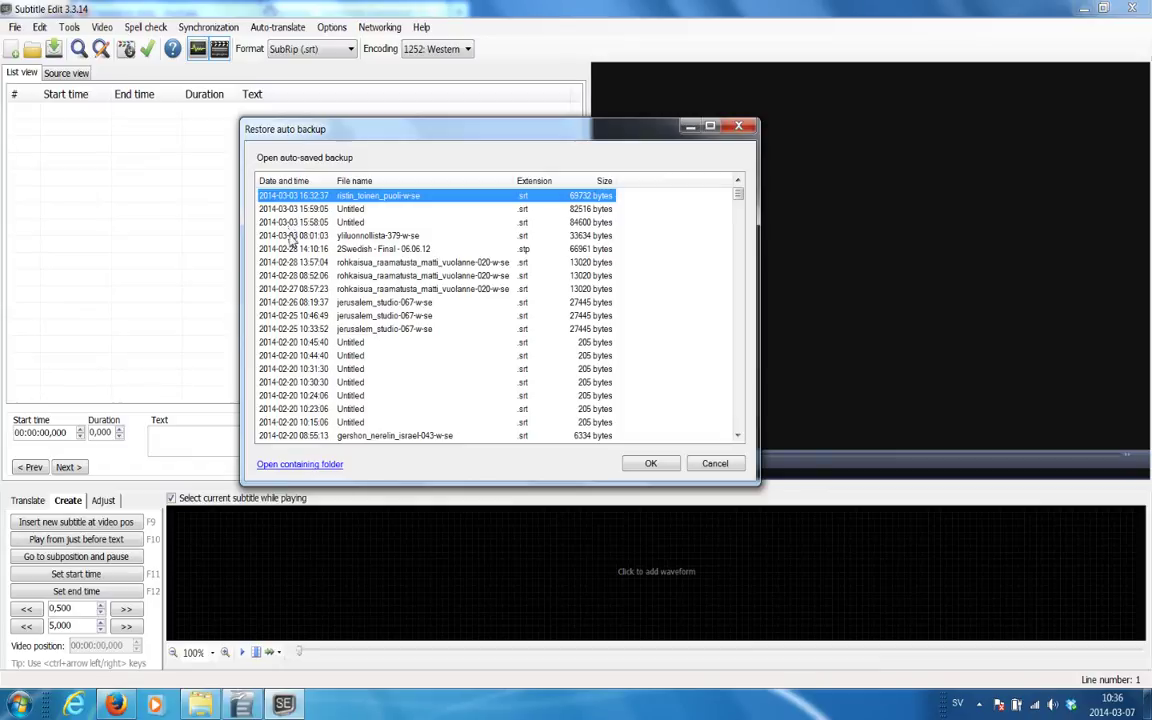
click(292, 238)
click(295, 221)
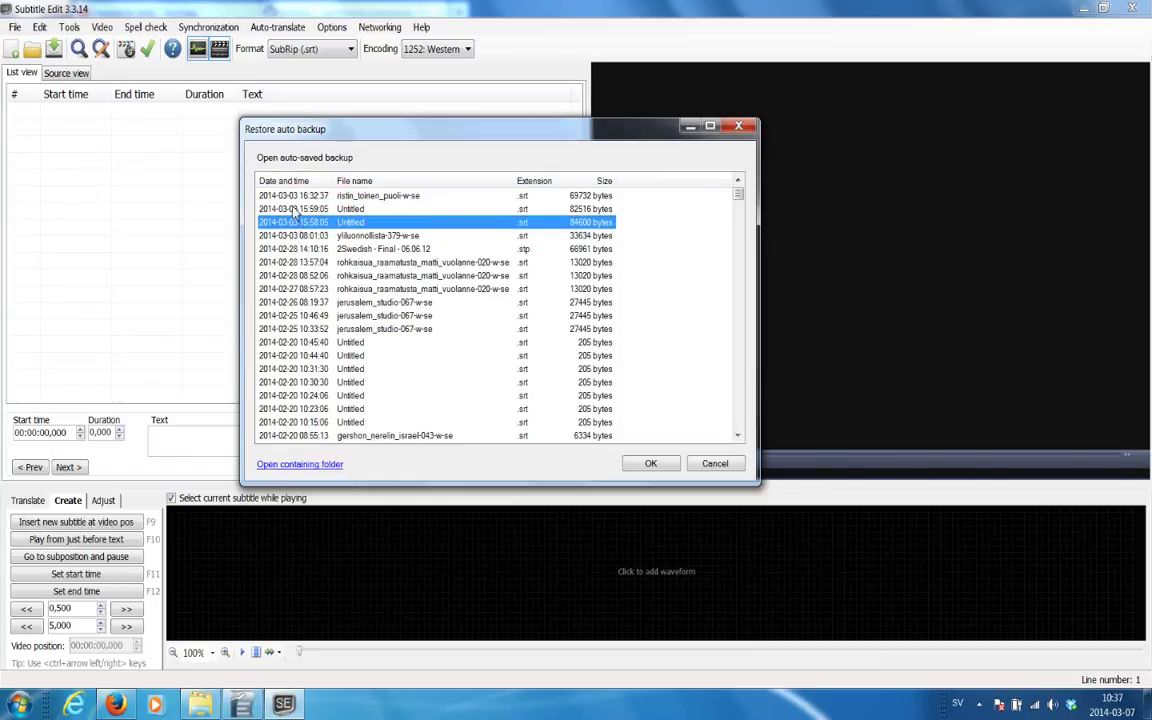
click(294, 209)
click(292, 197)
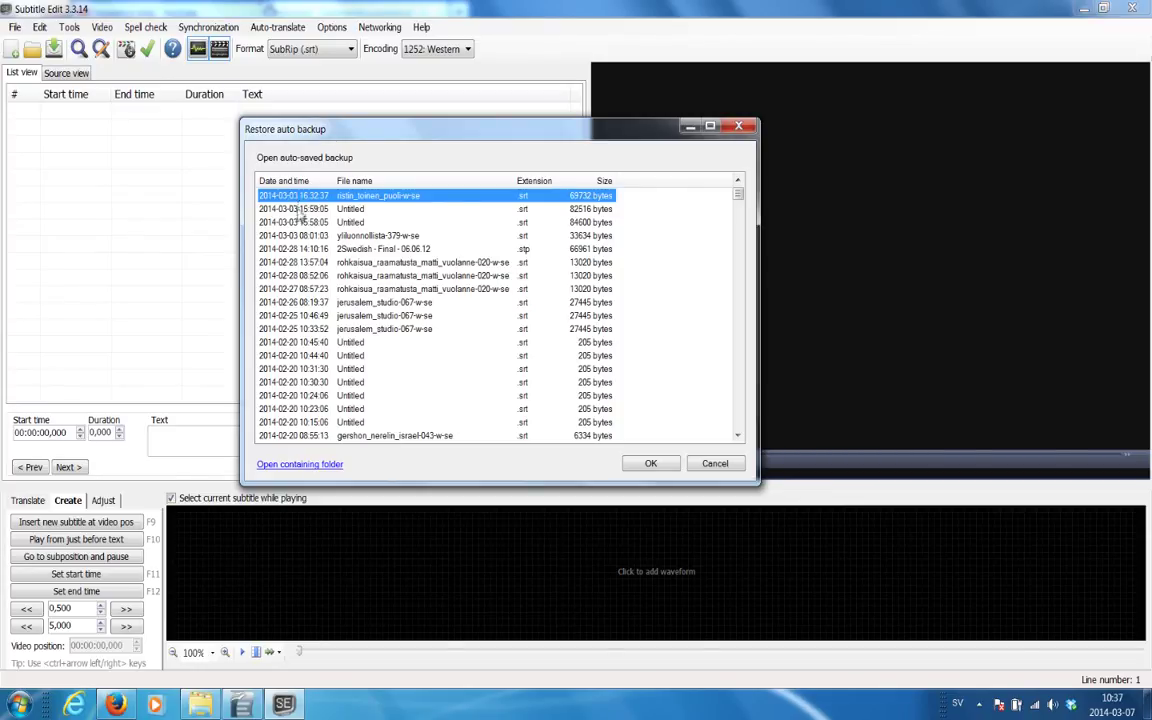
click(272, 208)
click(270, 195)
click(295, 209)
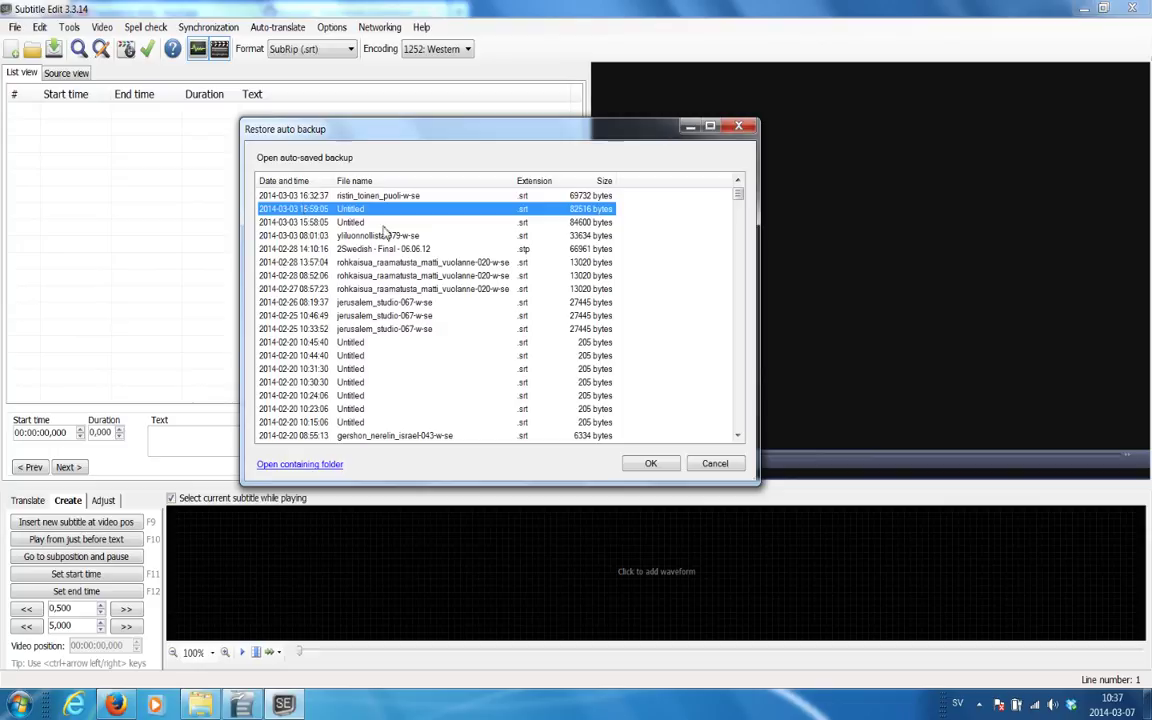
click(716, 464)
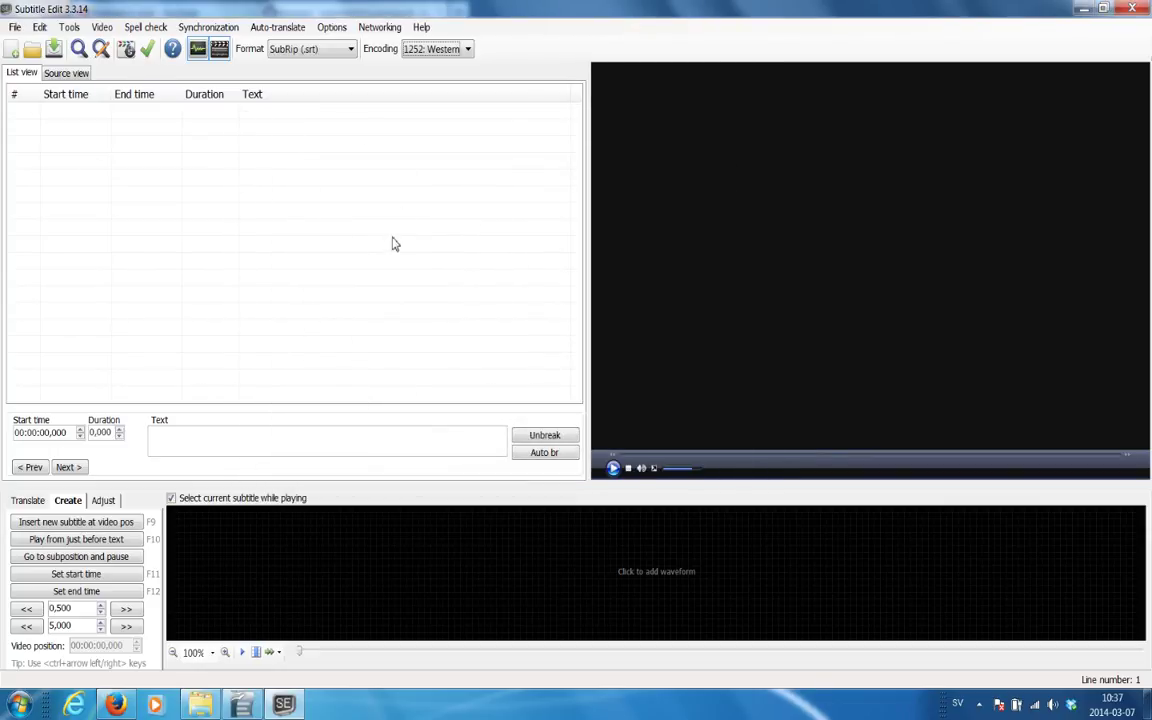
click(14, 28)
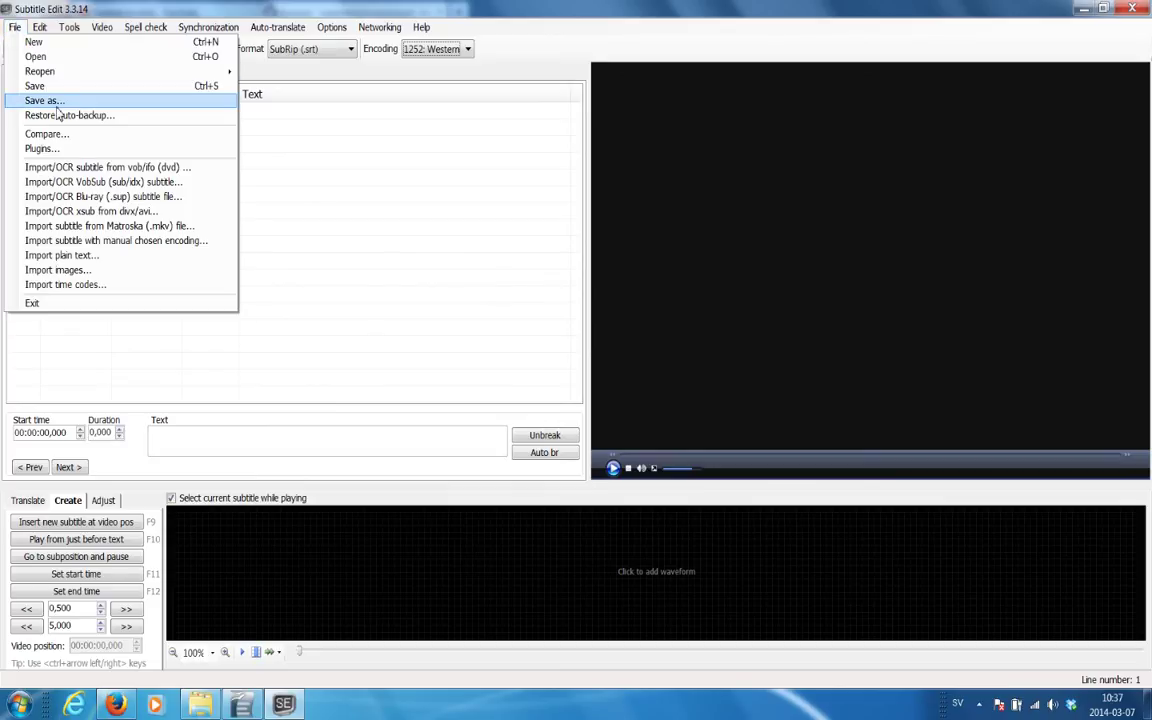
click(537, 68)
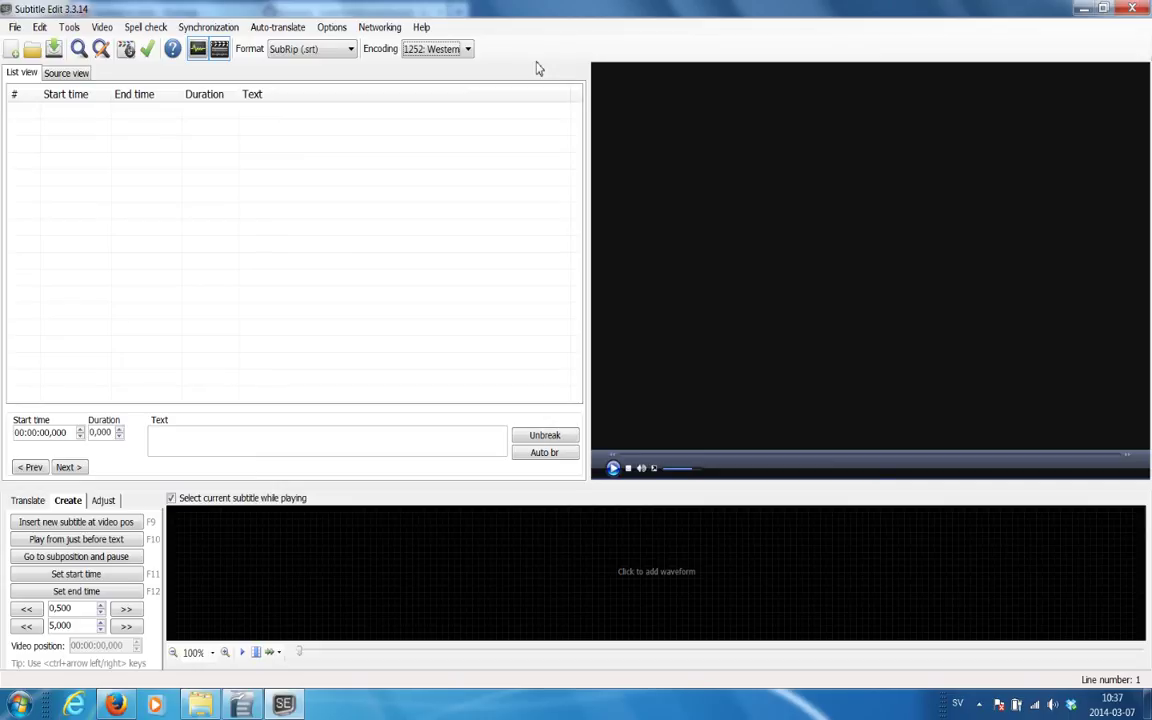
click(980, 705)
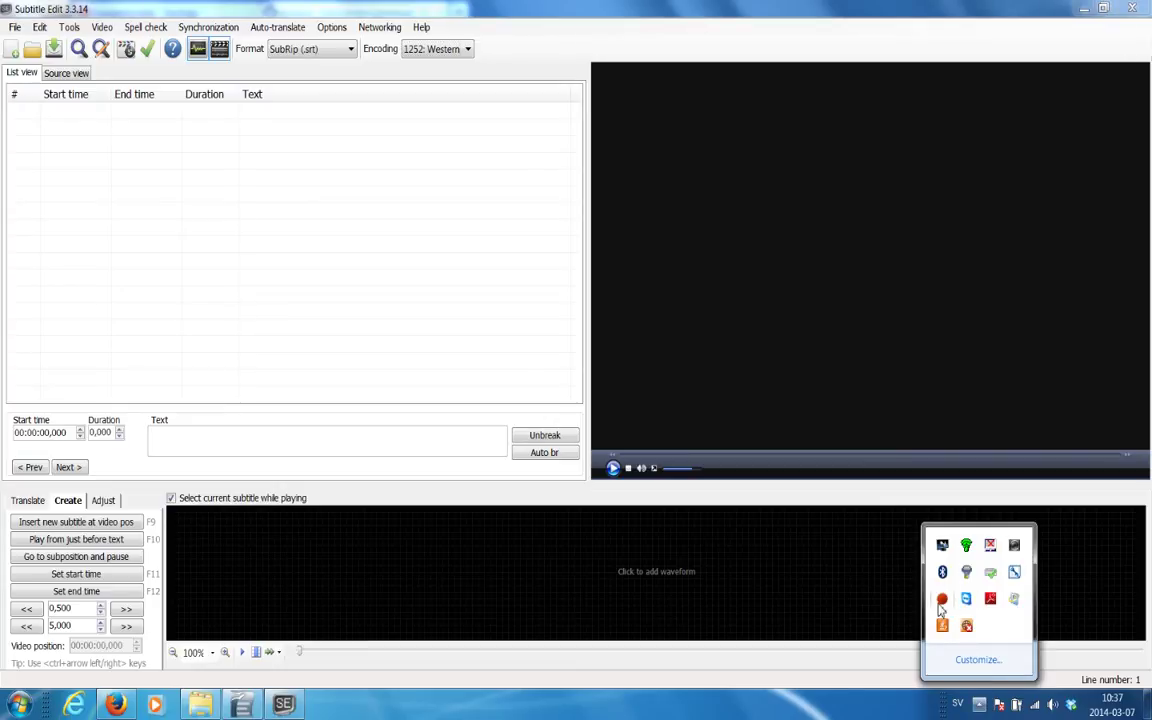